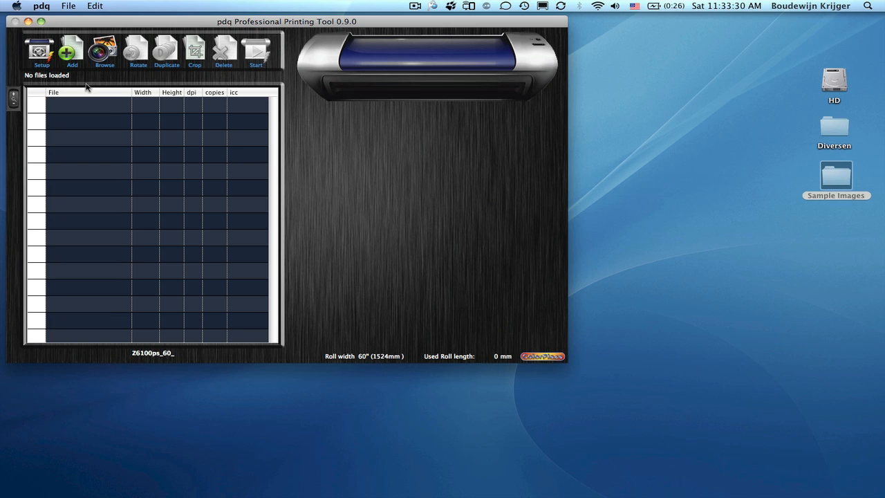
left_click(67, 52)
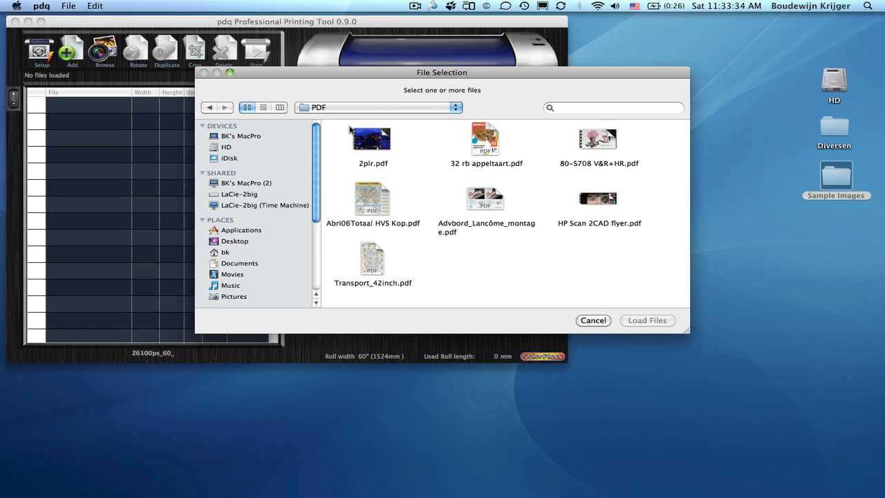
left_click(371, 107)
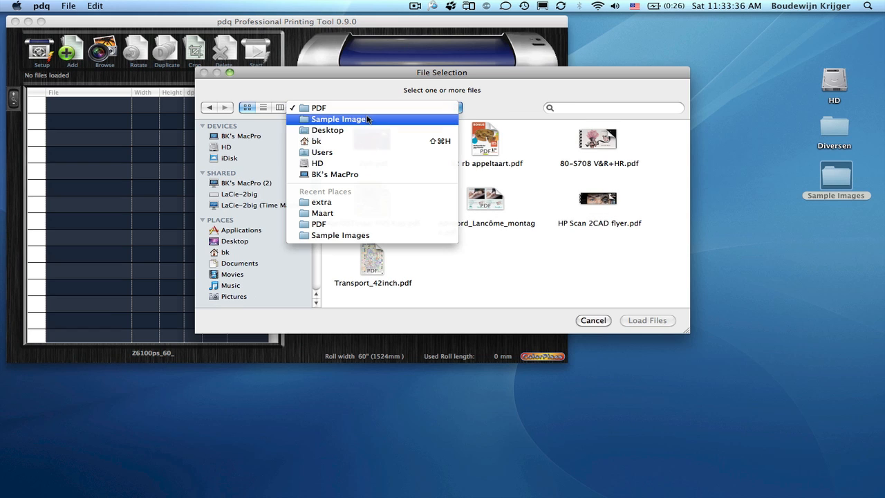
left_click(366, 118)
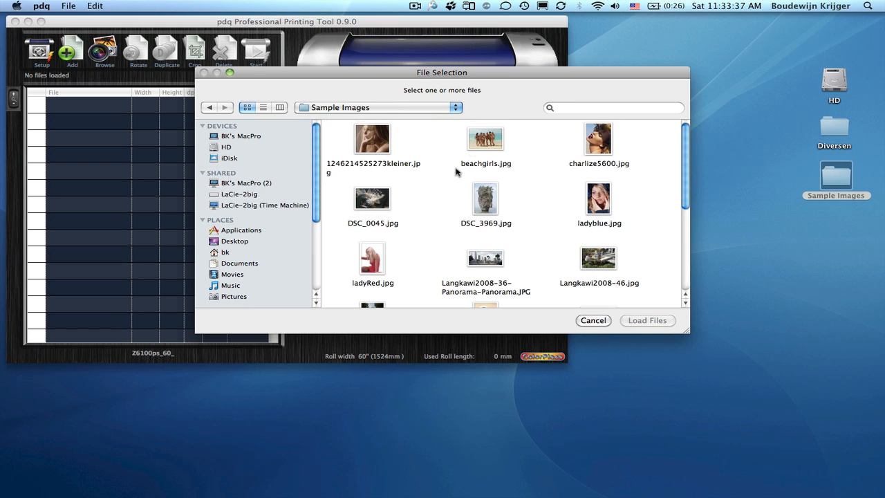
left_click(385, 152)
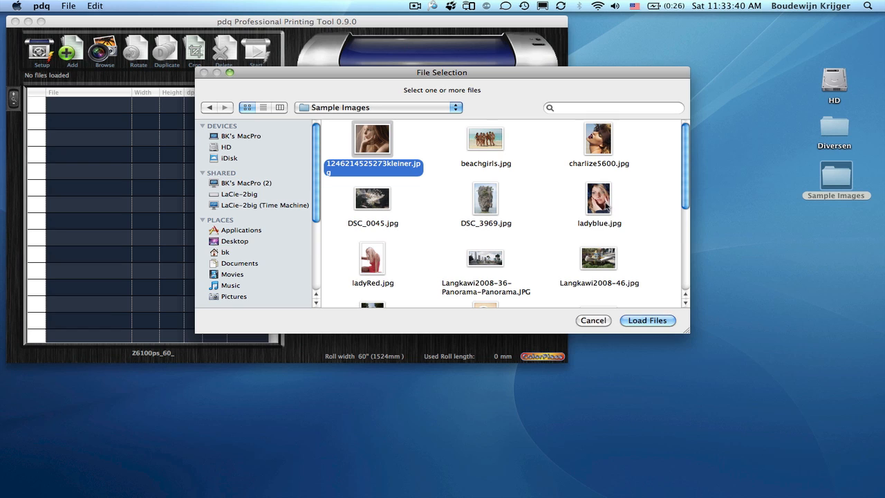
left_click(599, 208, "super")
left_click(654, 322)
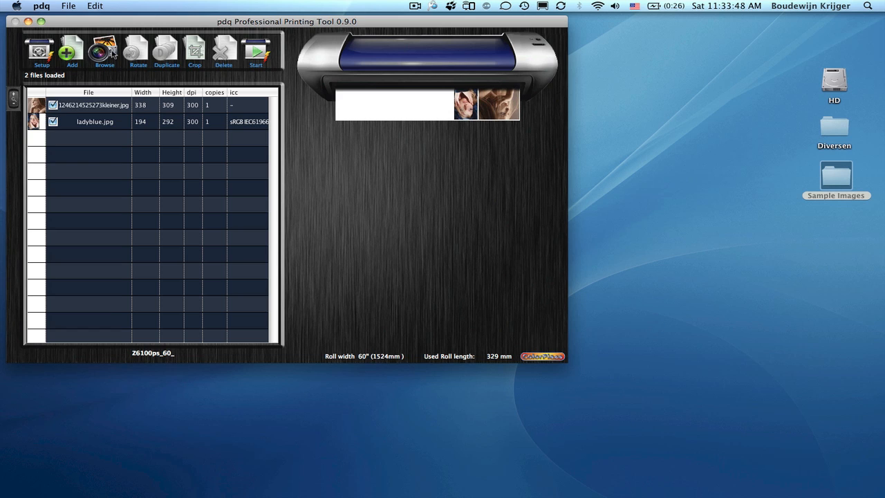
Step: Open the desktop's Sample Images folder in Finder and add ladyRed.jpg from it to the print layout
double_click(835, 177)
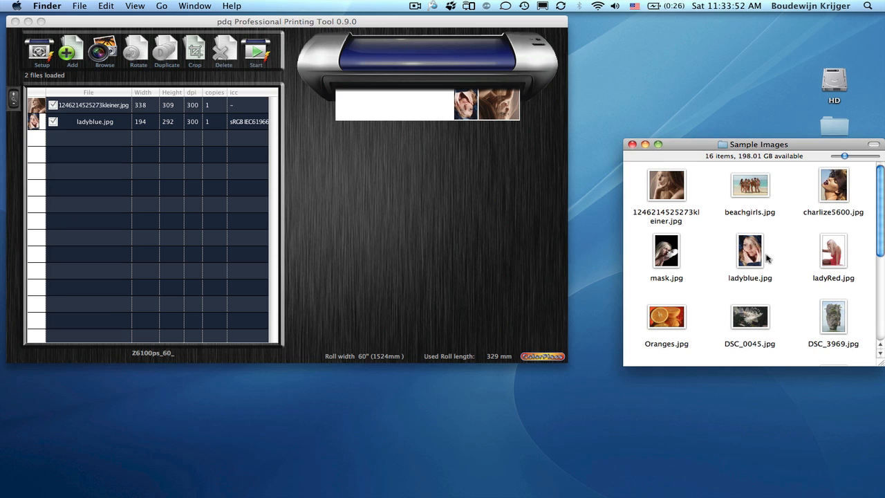
left_click(839, 260)
left_click_drag(839, 261, 481, 201)
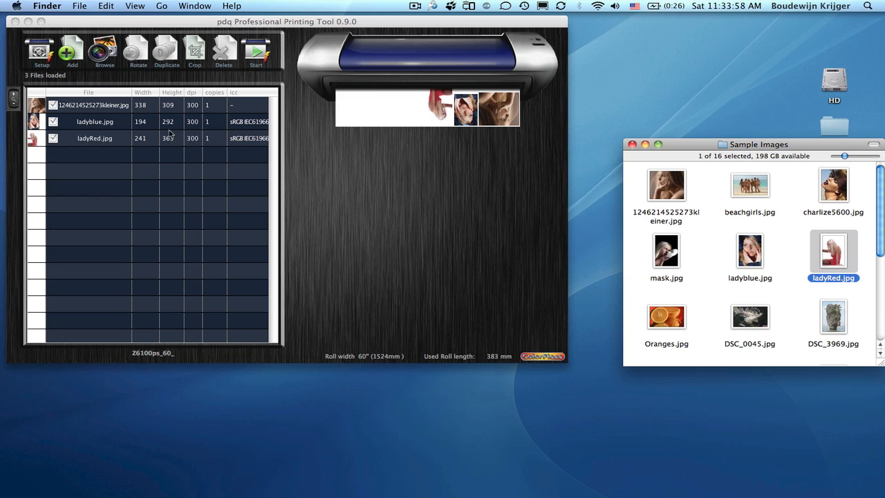
Step: Browse the media library to iPhoto's Samples album and add the black-background portrait of the blonde woman to the print layout
left_click(105, 56)
left_click(106, 56)
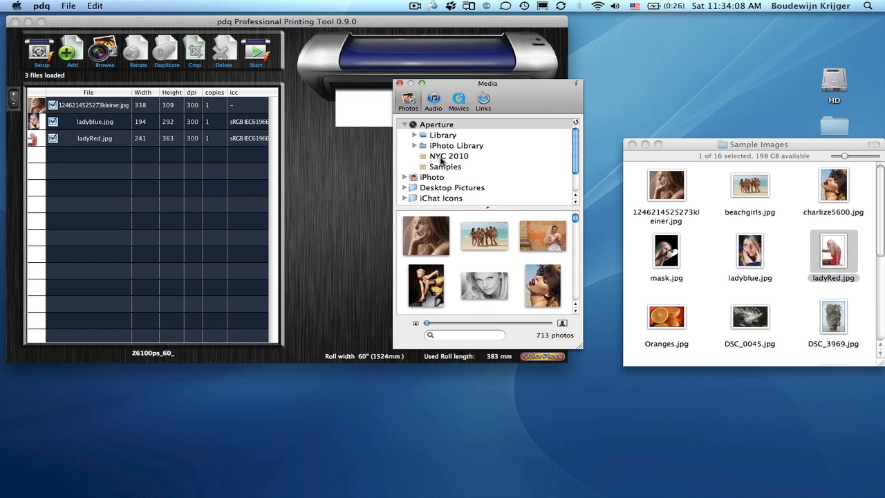
left_click(404, 177)
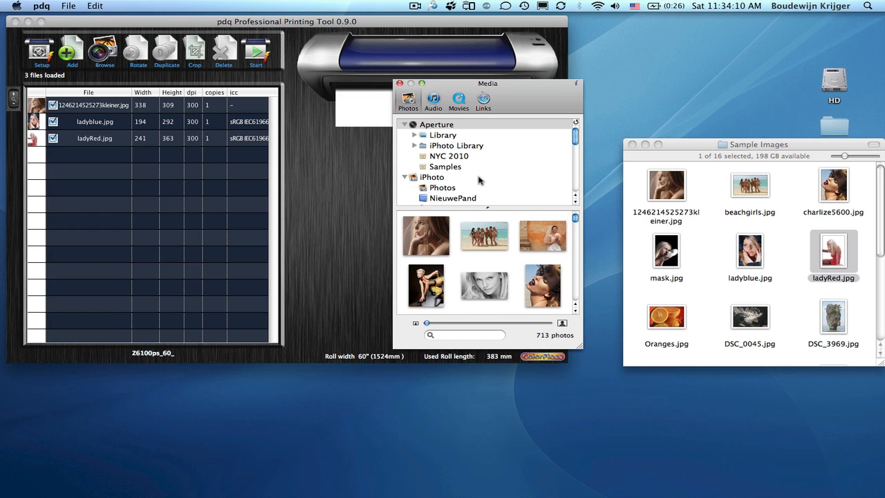
scroll(479, 180, "down", 5)
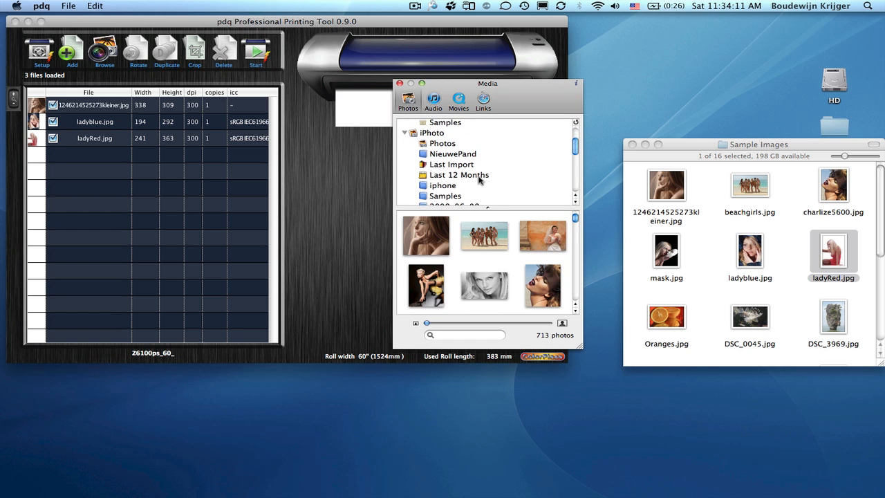
left_click(443, 192)
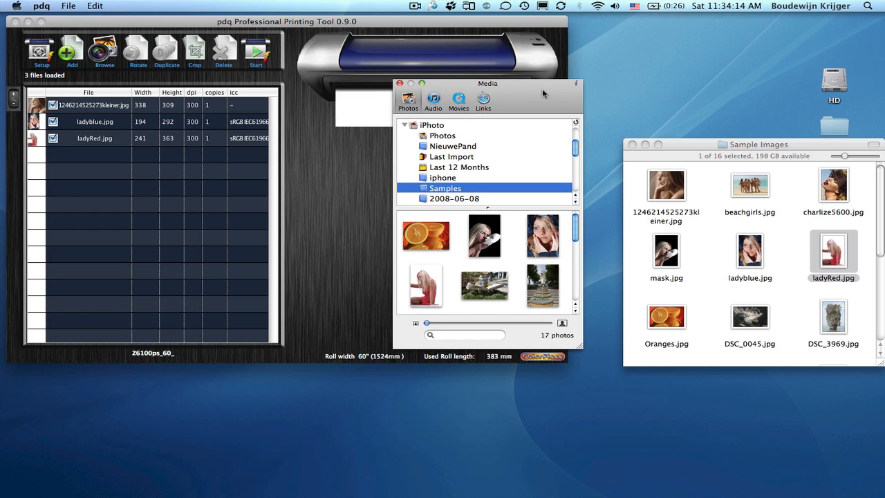
left_click_drag(542, 88, 741, 73)
left_click(694, 219)
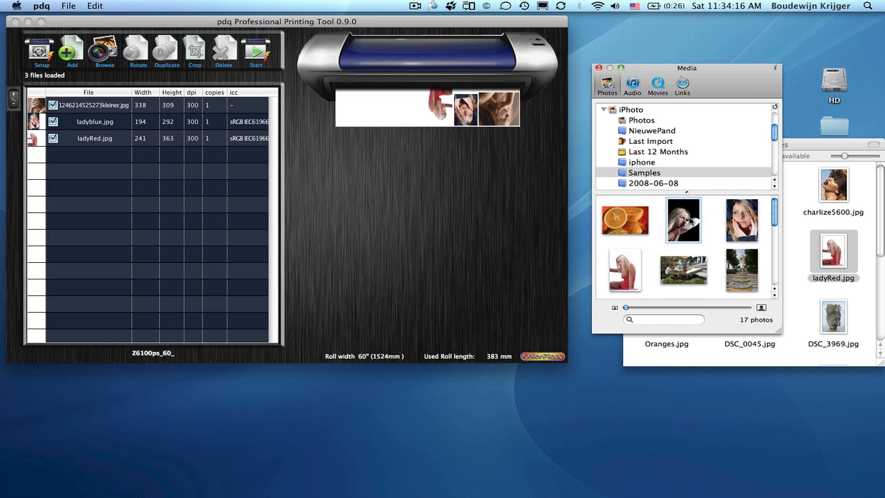
left_click_drag(695, 220, 476, 223)
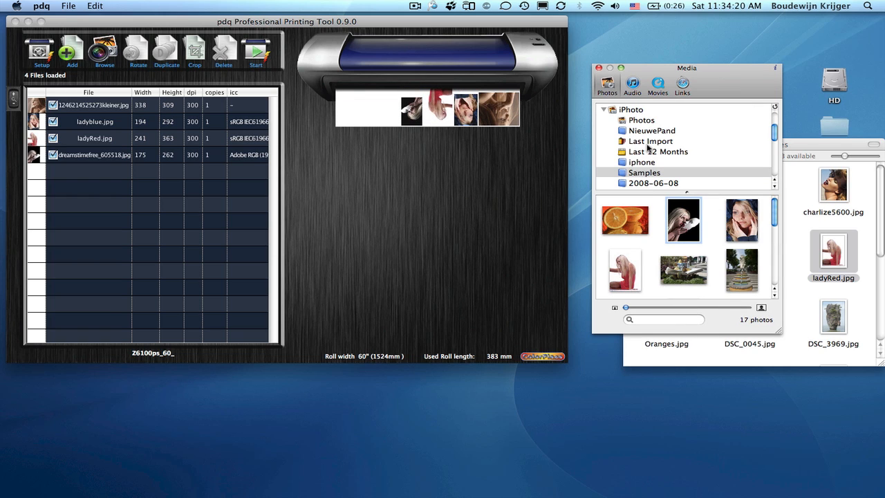
Step: Add the photo of the woman in the yellow dress and the sliced oranges photo from Aperture's Samples album to the layout
scroll(647, 146, "up", 3)
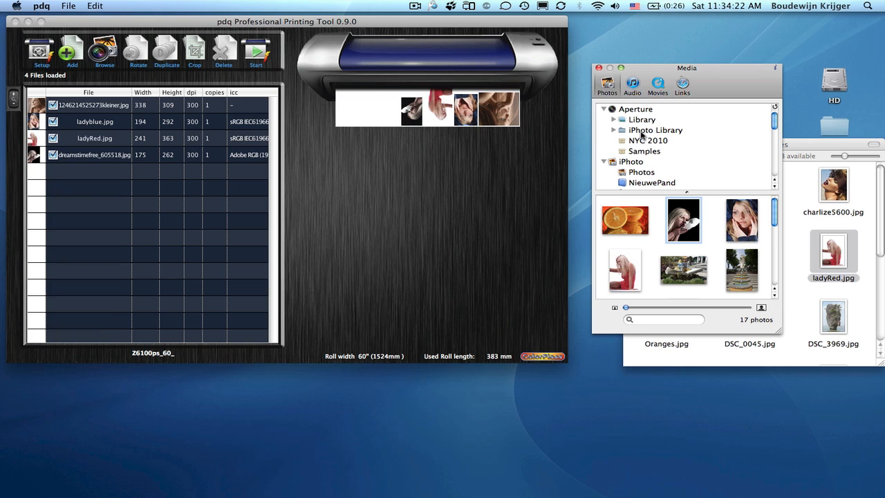
left_click(639, 151)
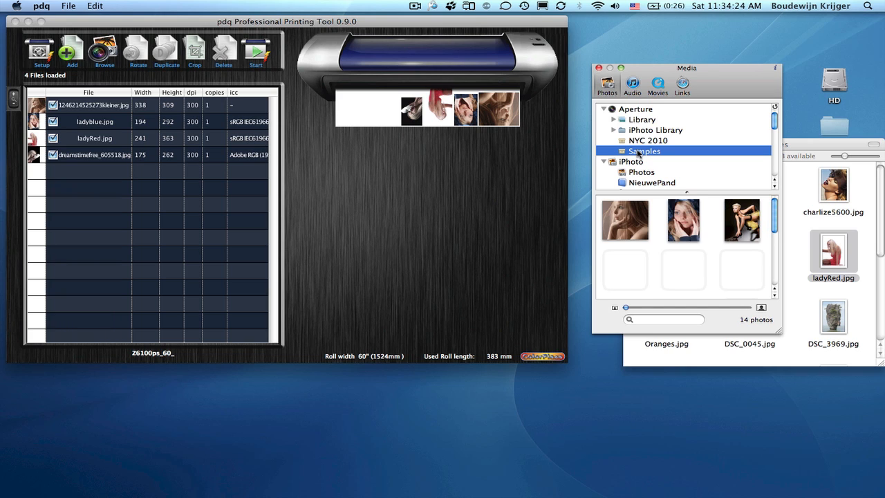
left_click_drag(739, 235, 425, 192)
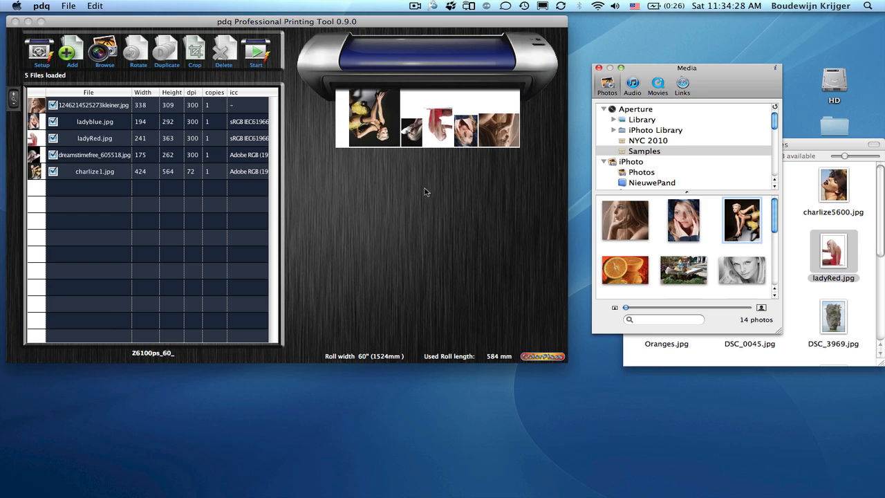
left_click_drag(625, 270, 465, 211)
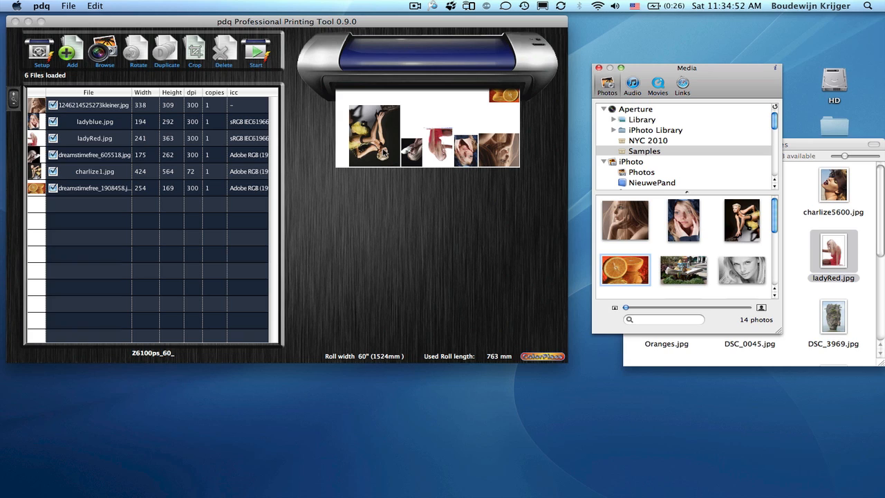
Step: Set the print width of dreamstimefree_605518.jpg to 300 mm
left_click(416, 160)
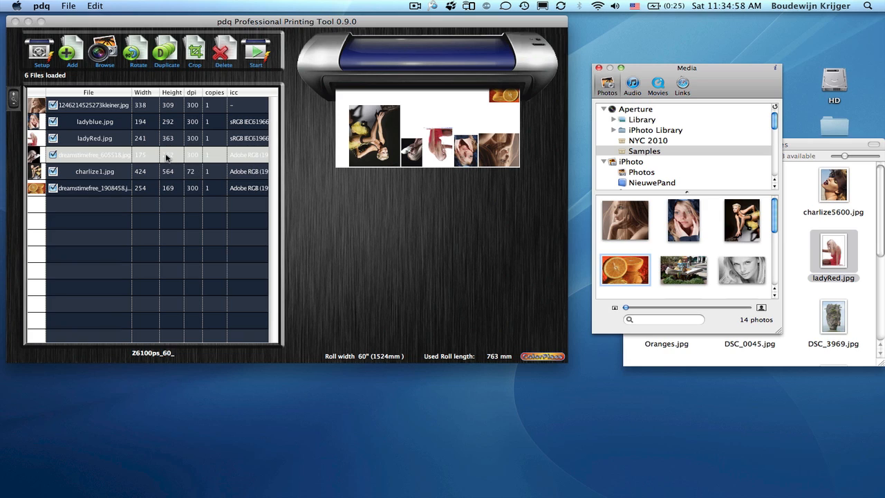
double_click(141, 156)
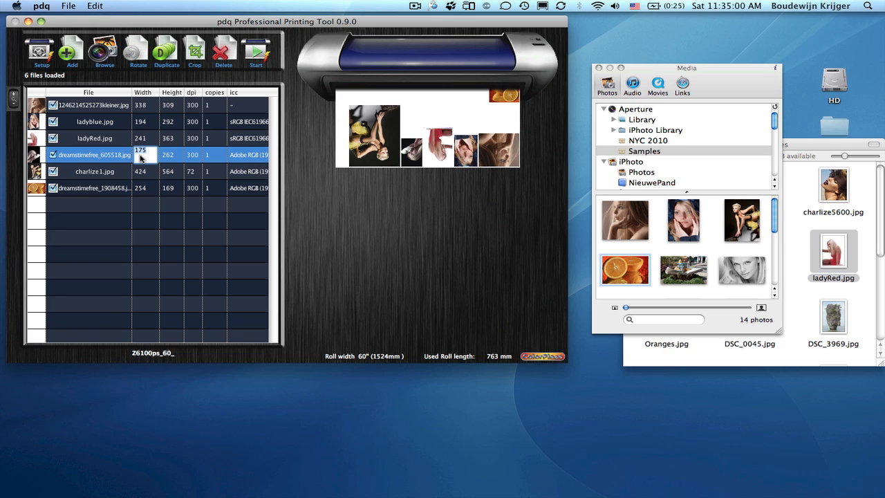
type("300")
key("Return")
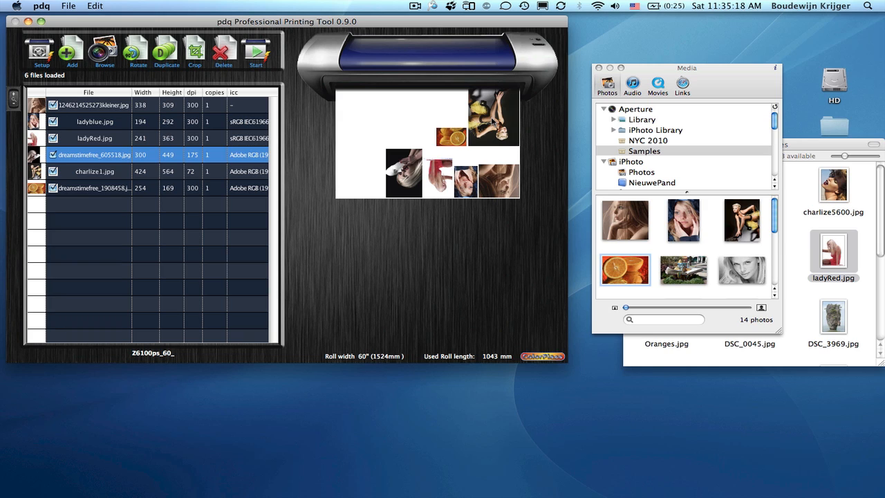
Step: Move charlize1.jpg above dreamstimefree_605518.jpg in the file list and rotate both images 90 degrees
key("Down")
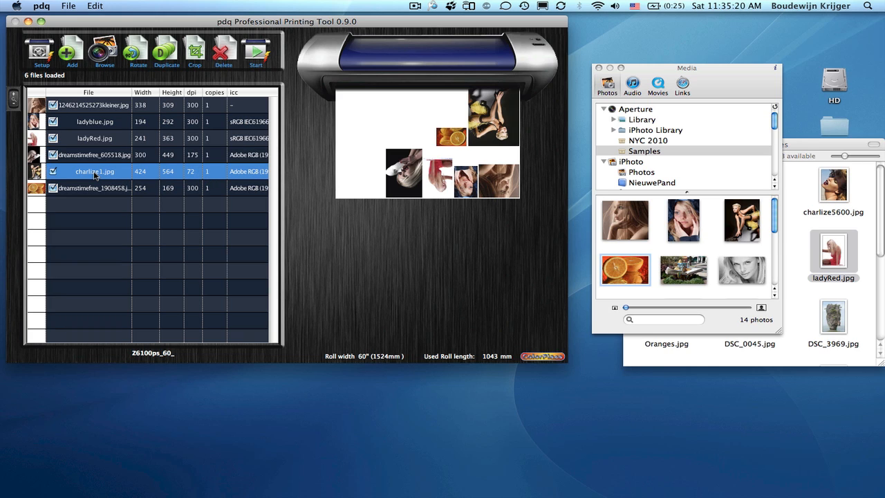
left_click_drag(95, 175, 95, 154)
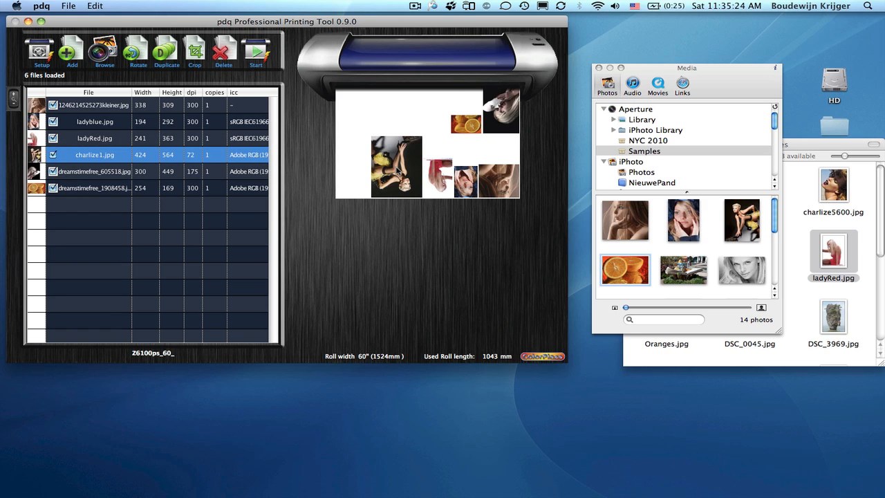
left_click(139, 57)
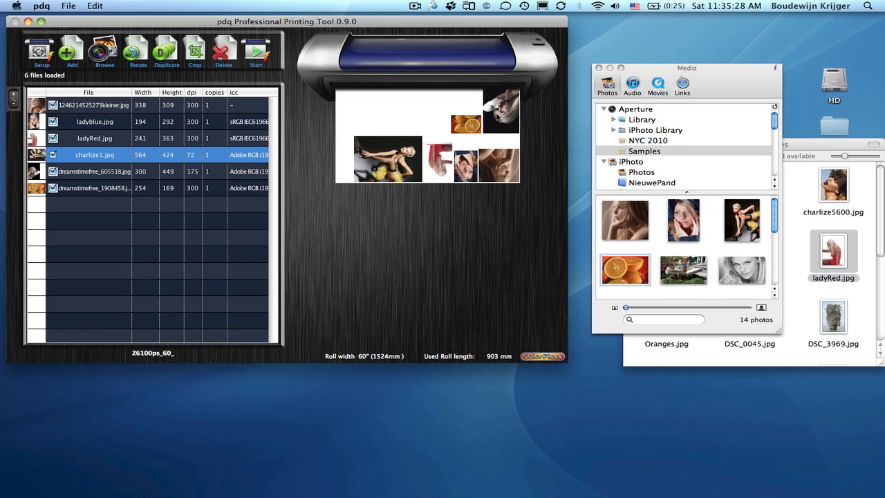
left_click(496, 118)
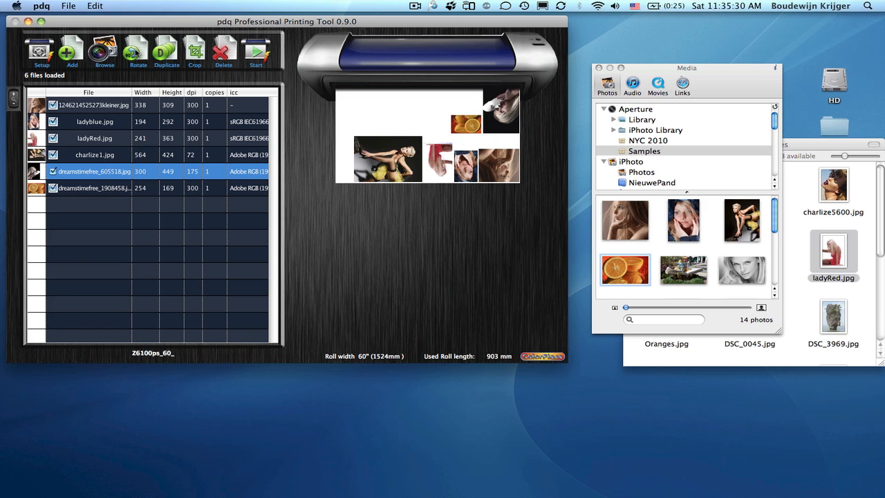
left_click(136, 54)
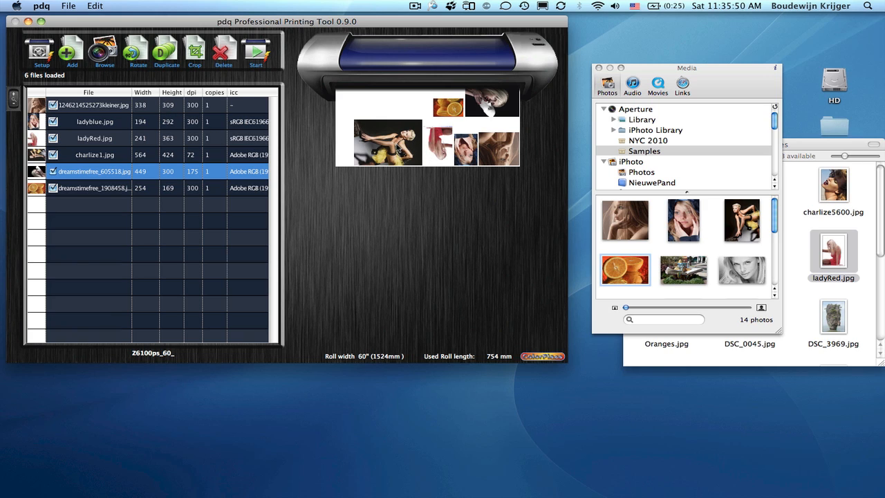
Step: Duplicate charlize1.jpg and set the copy's print width to 1000 mm
left_click(398, 149)
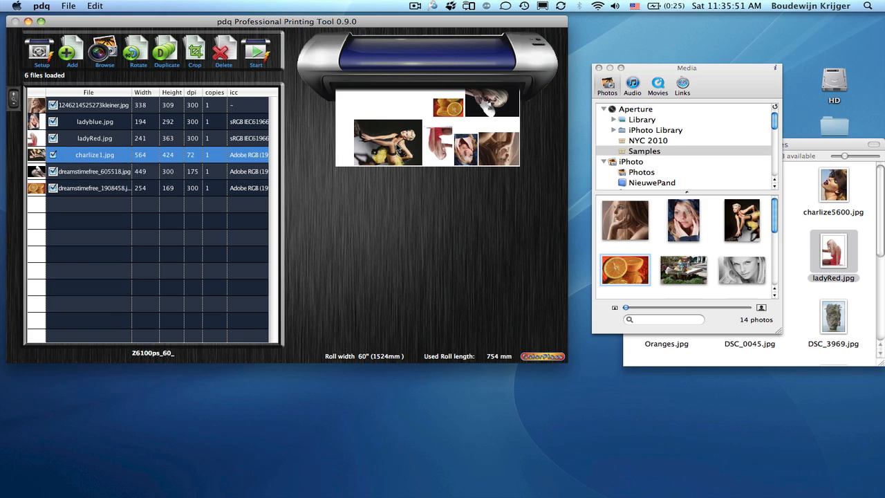
left_click(167, 55)
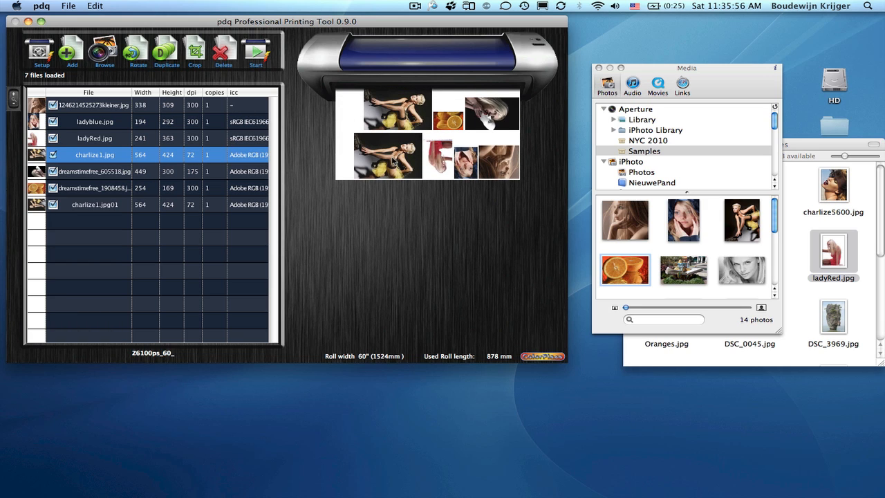
double_click(143, 206)
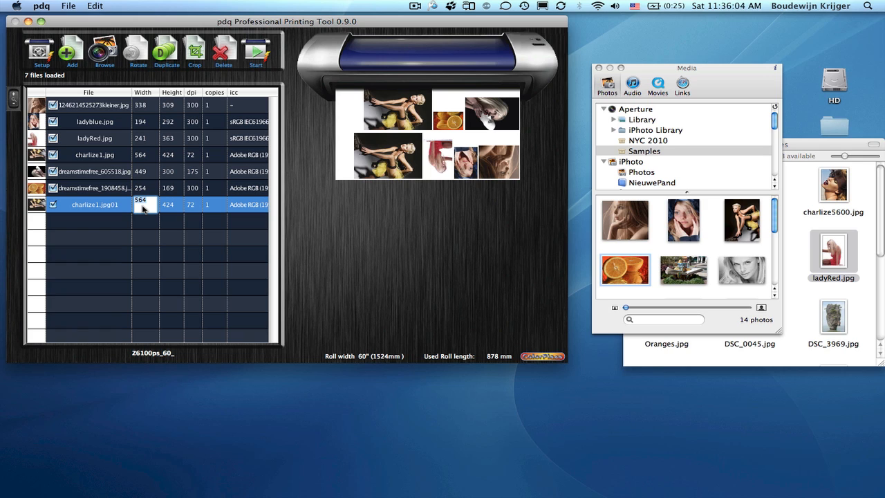
type("1000")
key("Return")
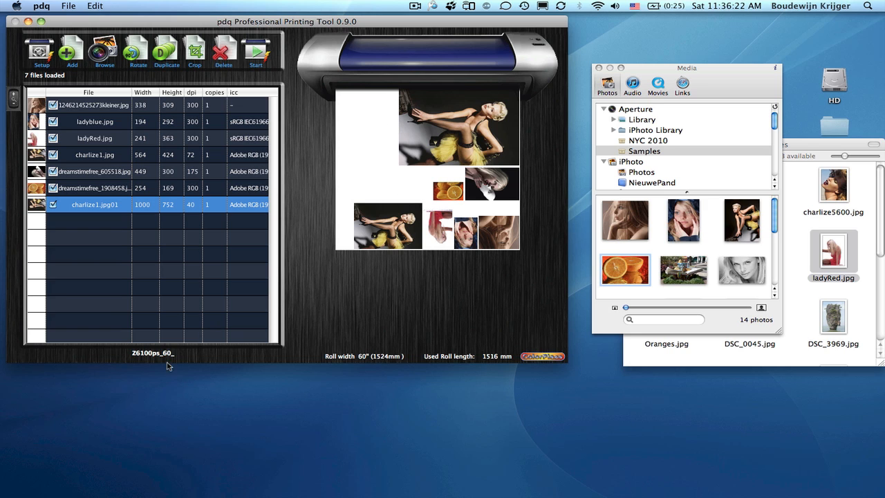
Step: Switch the output printer to Z3200_PCL in the printer setup
left_click(41, 53)
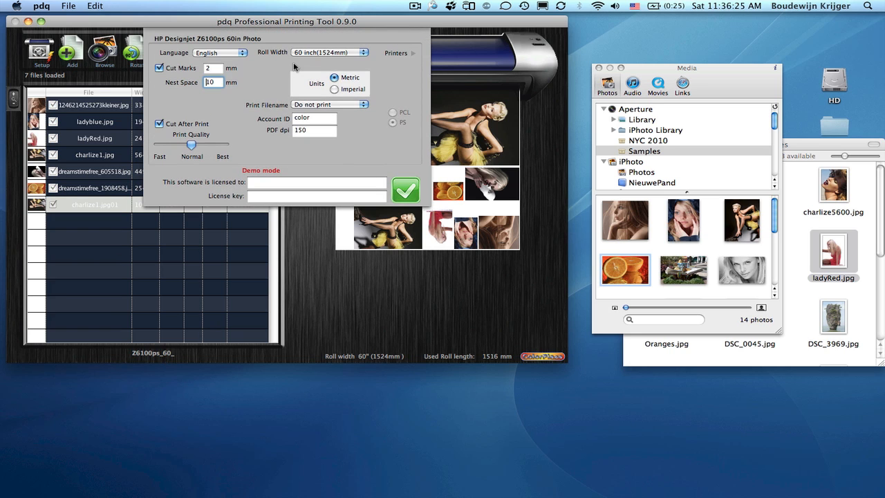
left_click(400, 57)
left_click(600, 69)
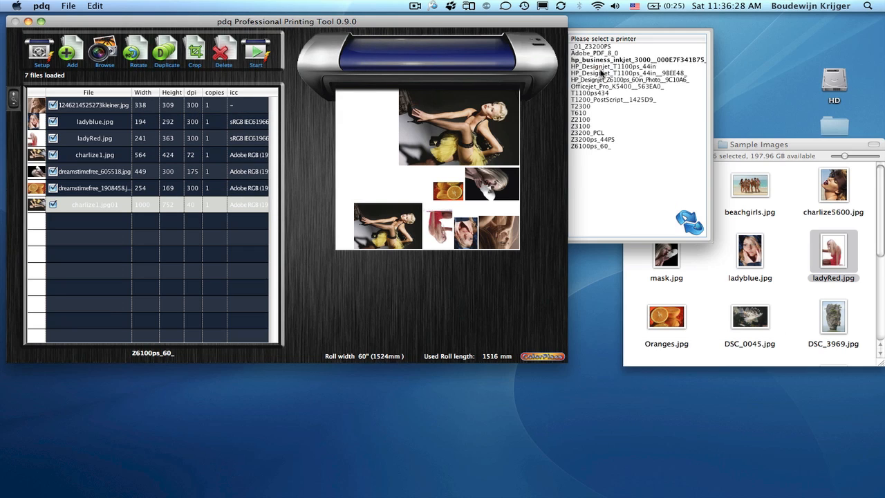
left_click(583, 133)
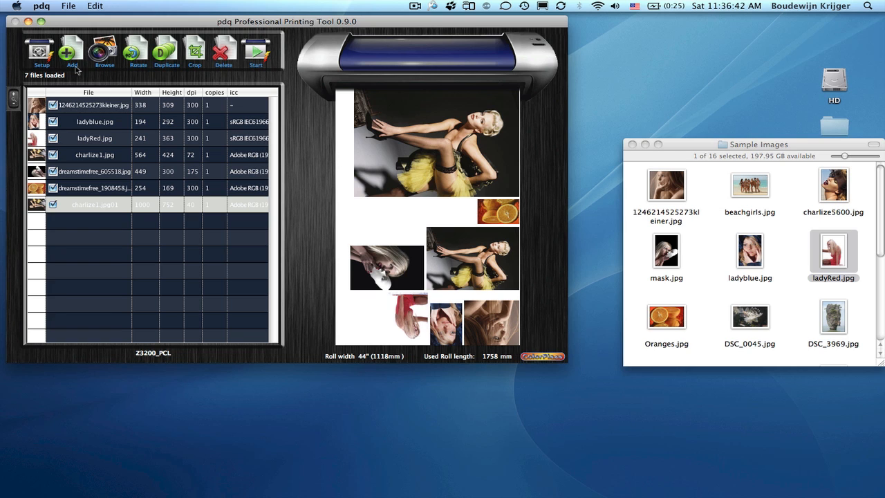
Step: Set the printer's roll width to 36 inch (914mm) and apply the setup
left_click(41, 53)
left_click(312, 54)
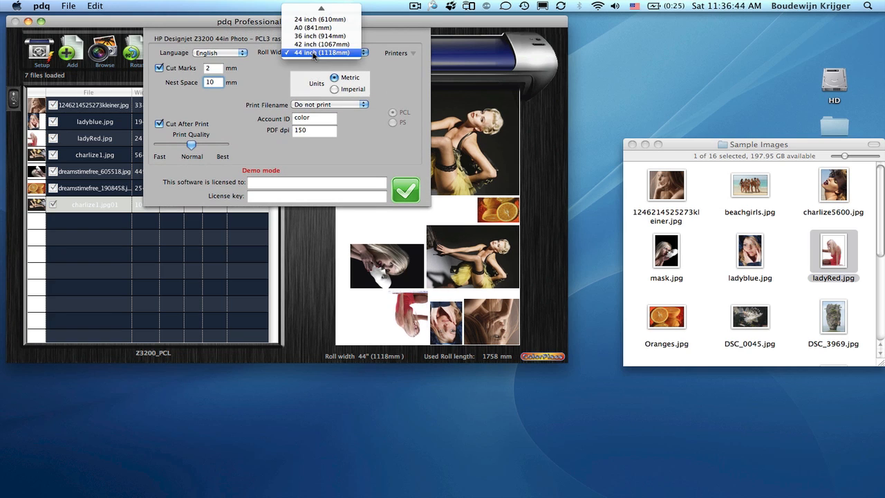
left_click(311, 37)
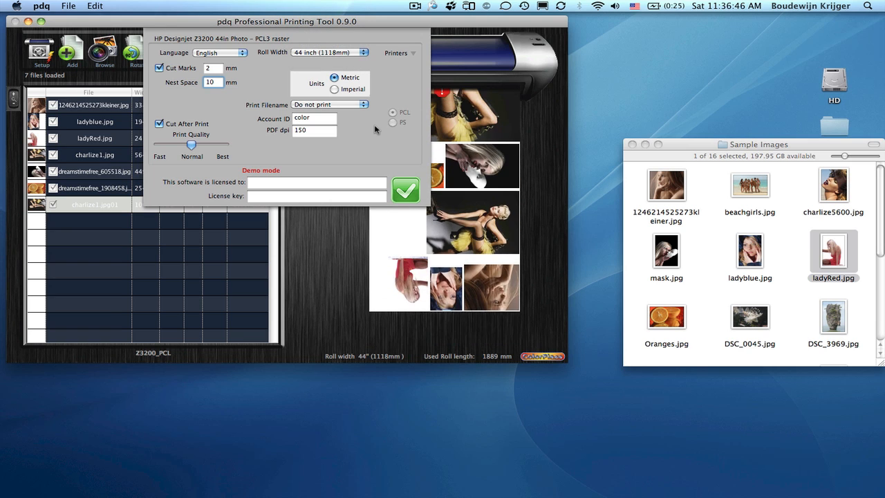
left_click(407, 190)
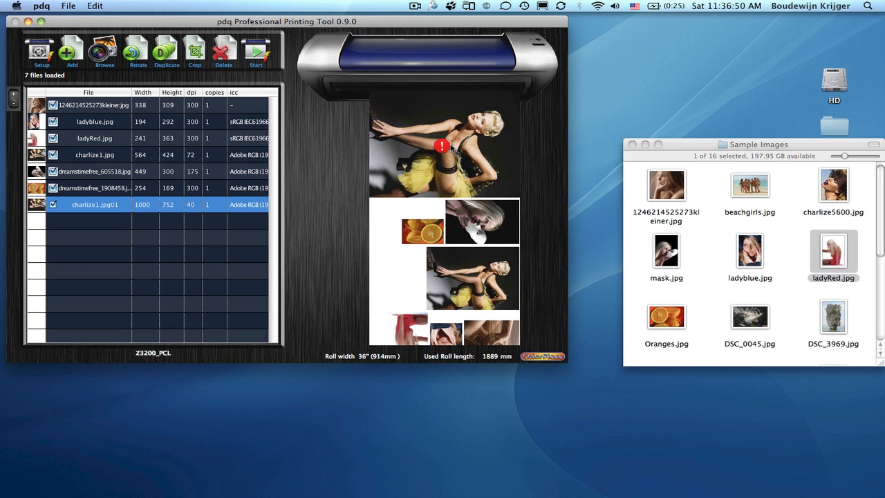
Step: Crop charlize1.jpg01 by 53 mm at its right edge and 63 mm at its left edge, giving a width of 883 mm
left_click(182, 240)
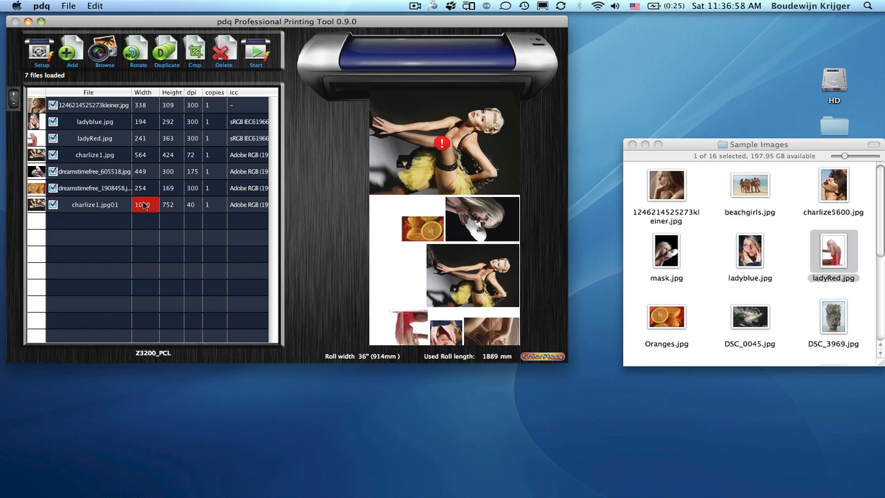
left_click(446, 159)
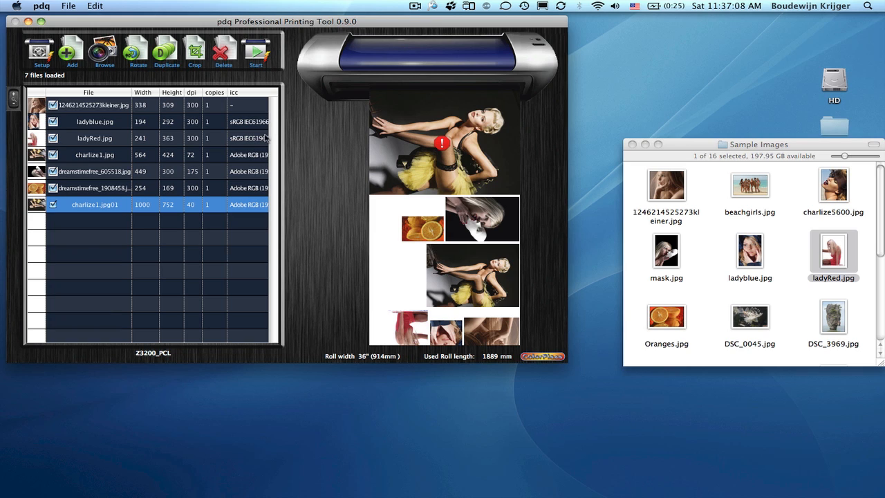
left_click(194, 51)
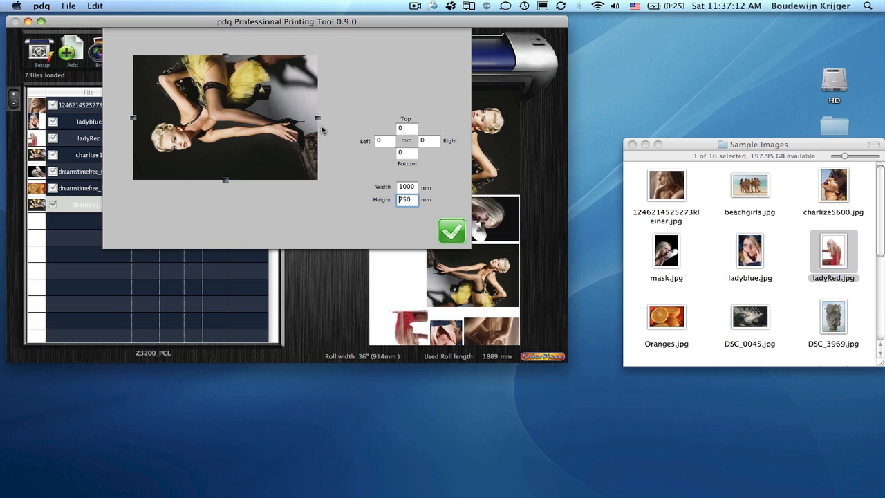
left_click_drag(318, 118, 307, 119)
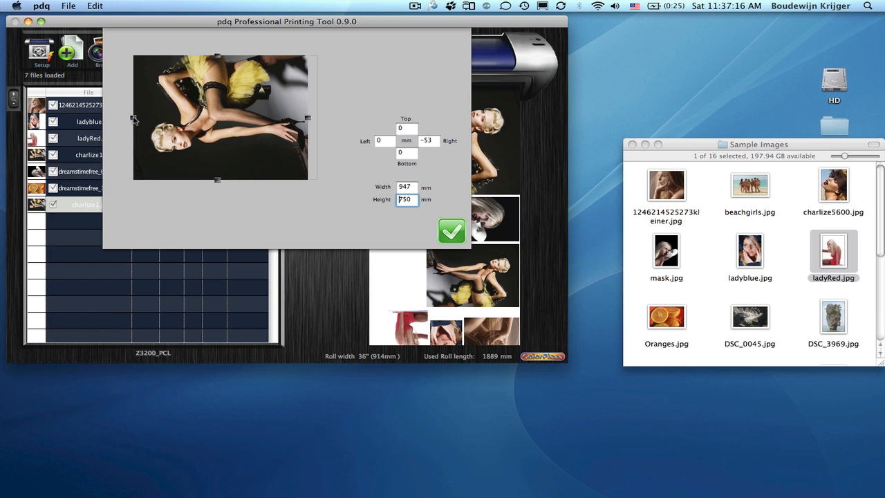
left_click_drag(133, 119, 145, 119)
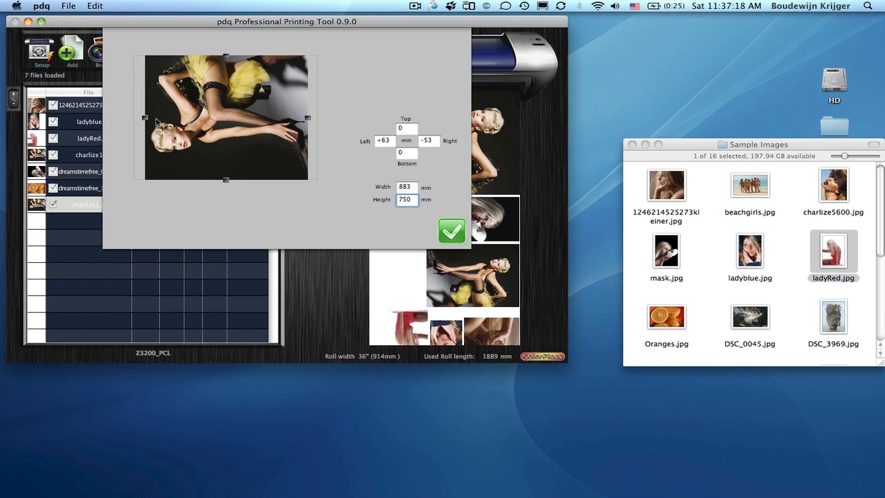
left_click(453, 231)
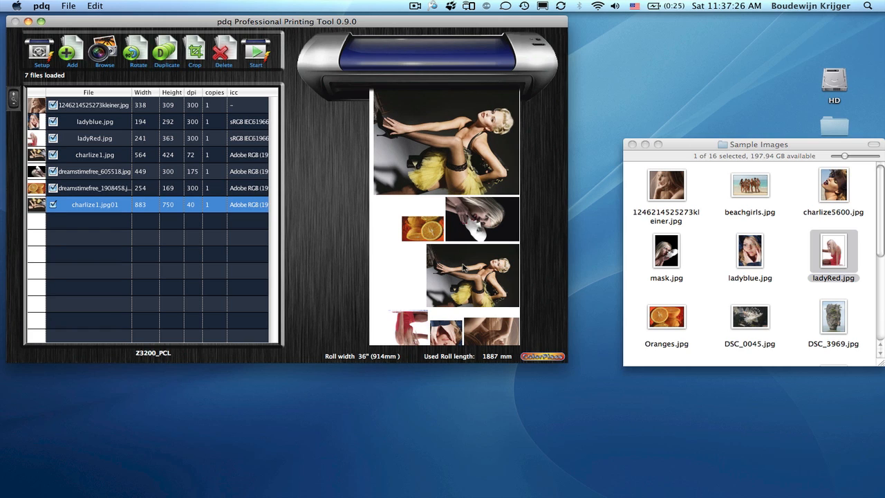
Step: Examine the nested arrangement of all images along the full length of the roll preview
scroll(464, 266, "down", 3)
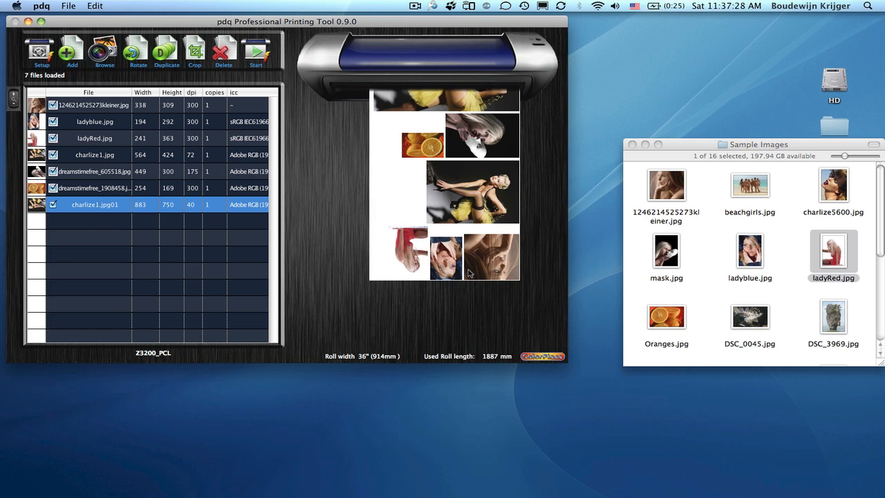
scroll(467, 270, "up", 3)
scroll(469, 273, "down", 3)
scroll(470, 272, "up", 3)
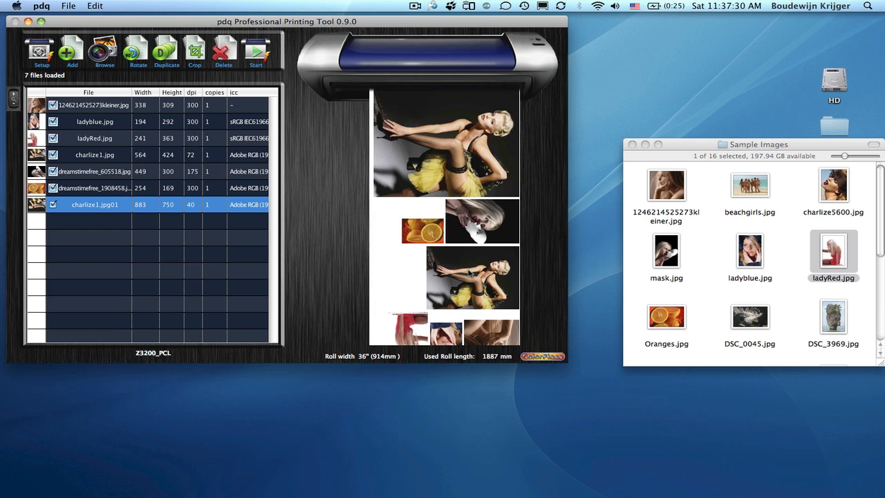
scroll(470, 272, "down", 3)
scroll(469, 272, "up", 3)
scroll(468, 280, "down", 6)
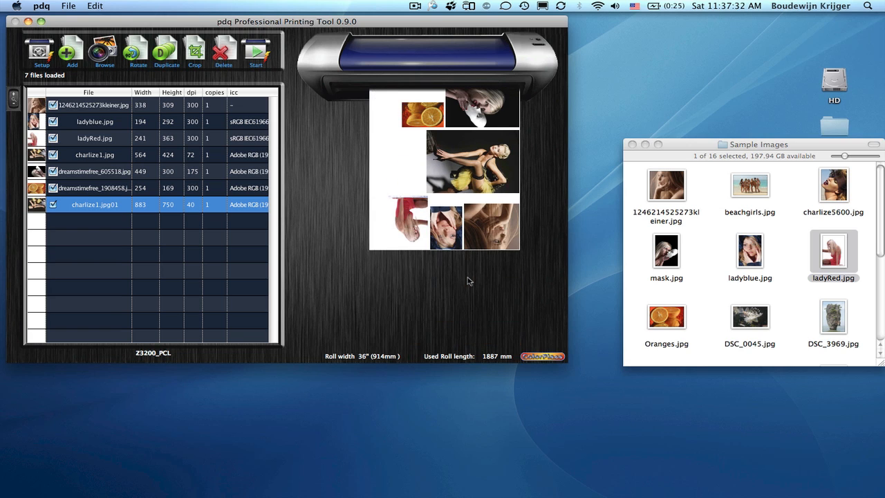
scroll(468, 280, "up", 6)
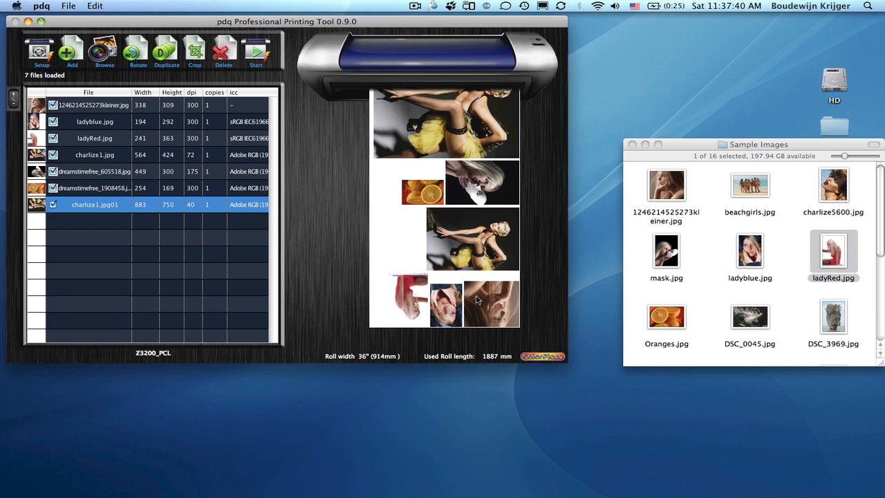
left_click(493, 313)
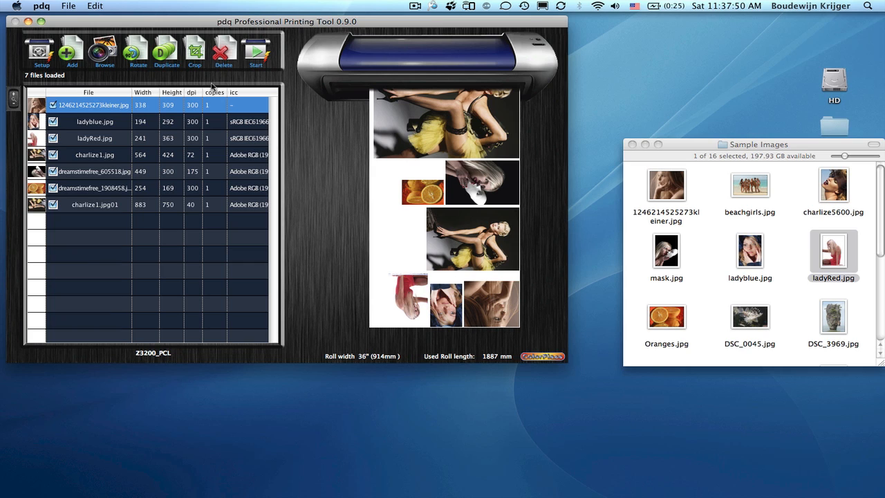
left_click(194, 53)
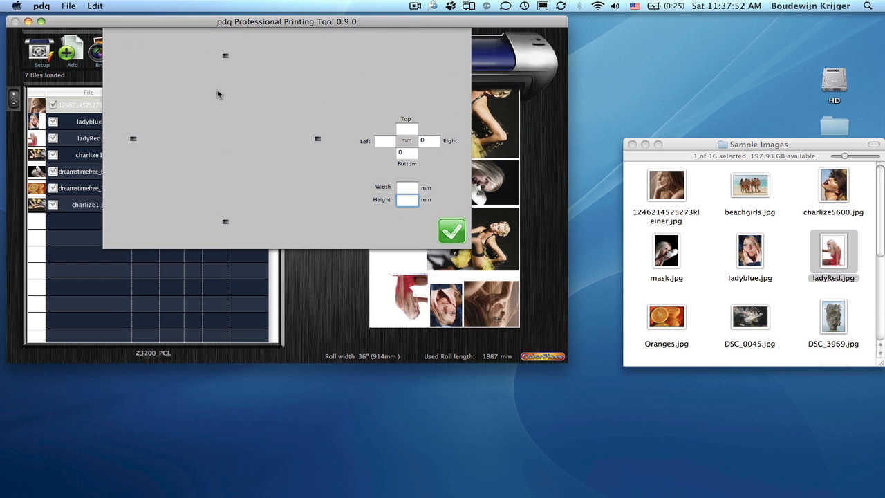
mouse_move(226, 56)
left_mouse_down()
mouse_move(225, 72)
mouse_move(227, 38)
left_mouse_up()
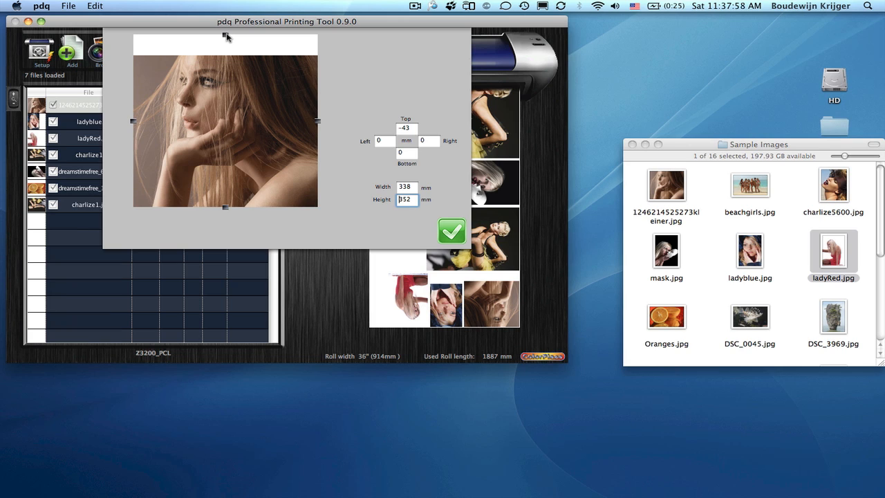
left_click_drag(134, 119, 110, 121)
left_click_drag(213, 207, 215, 242)
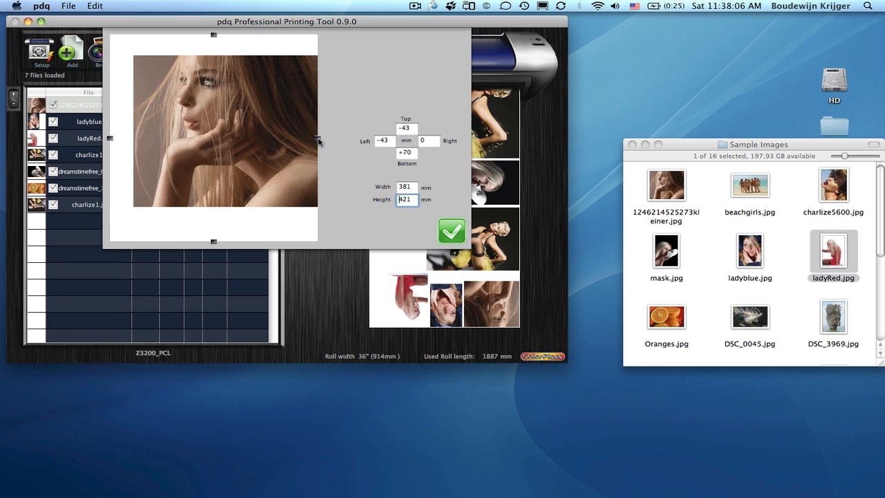
left_click_drag(319, 141, 341, 141)
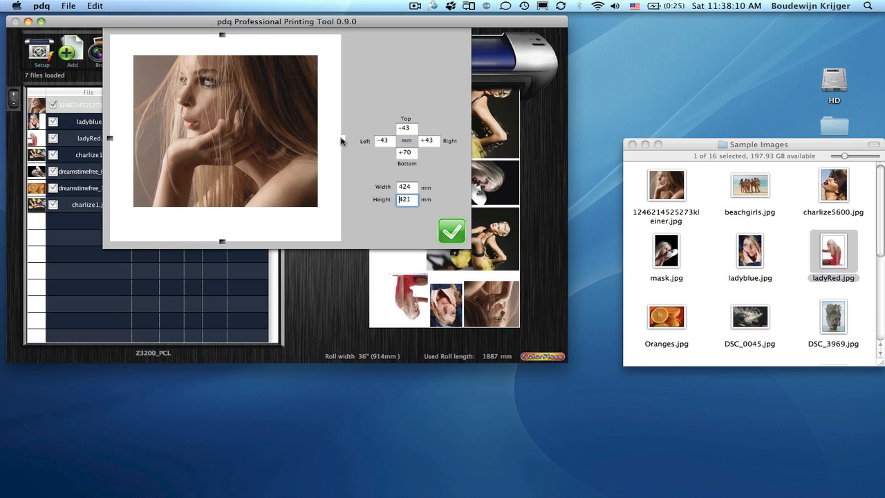
left_click(452, 233)
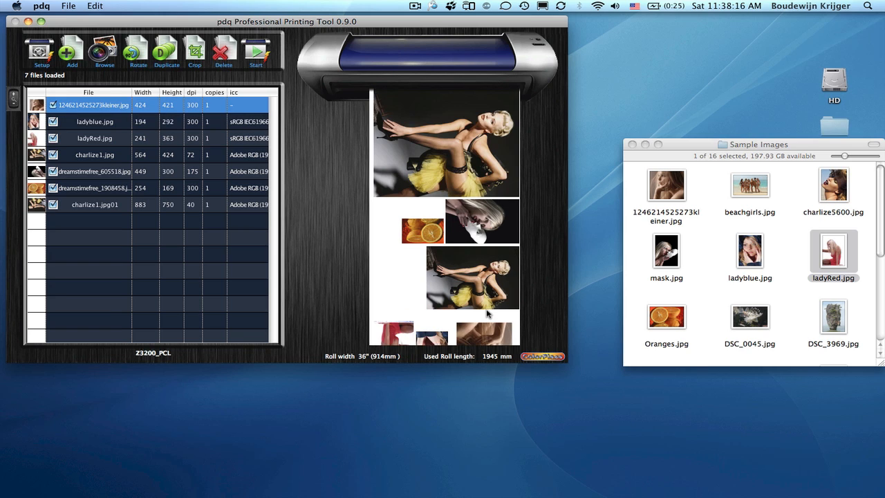
Step: Delete ladyRed.jpg from the print layout
scroll(486, 314, "down", 5)
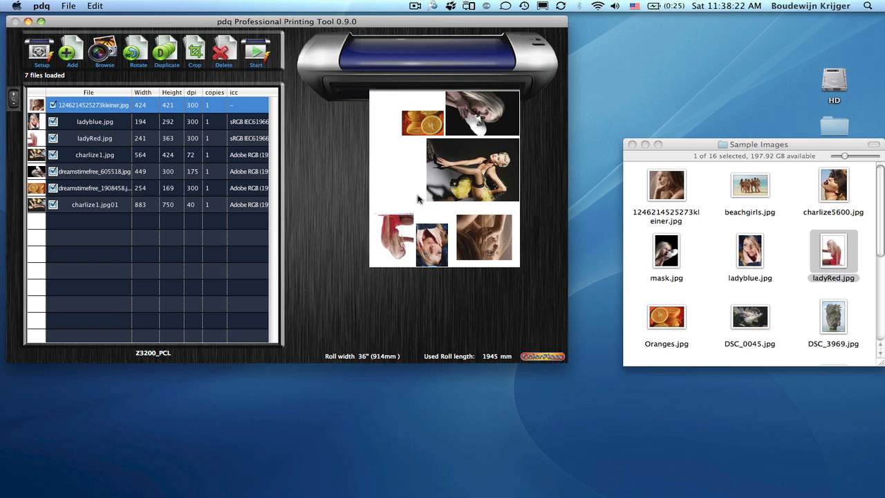
left_click(397, 240)
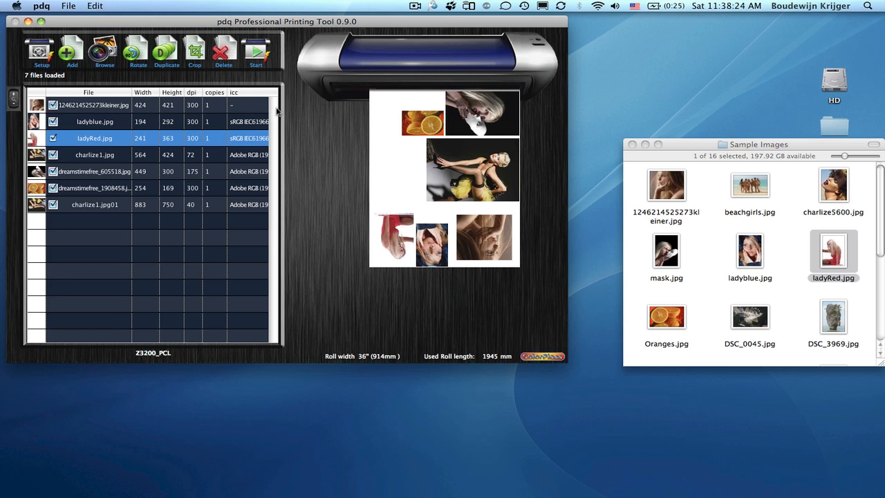
left_click(227, 55)
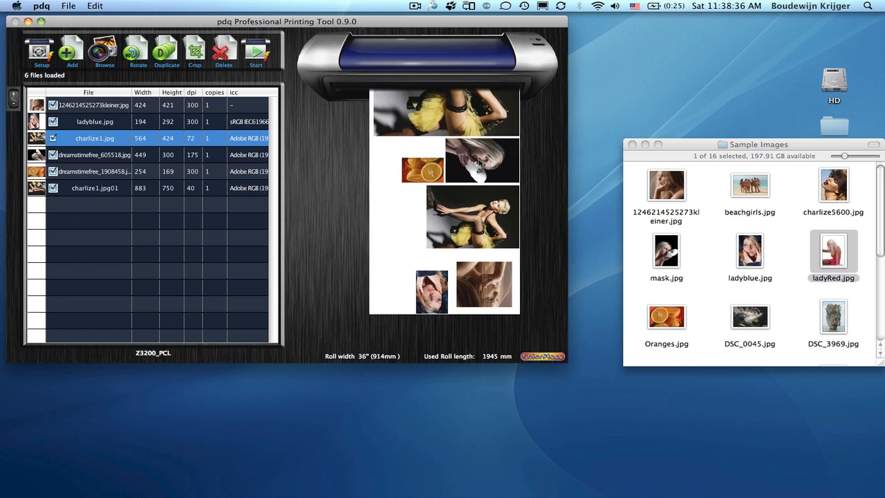
Step: Rotate dreamstimefree_605518.jpg 90 degrees and move dreamstimefree_1908458.jpg above charlize1.jpg in the file list
scroll(492, 175, "up", 3)
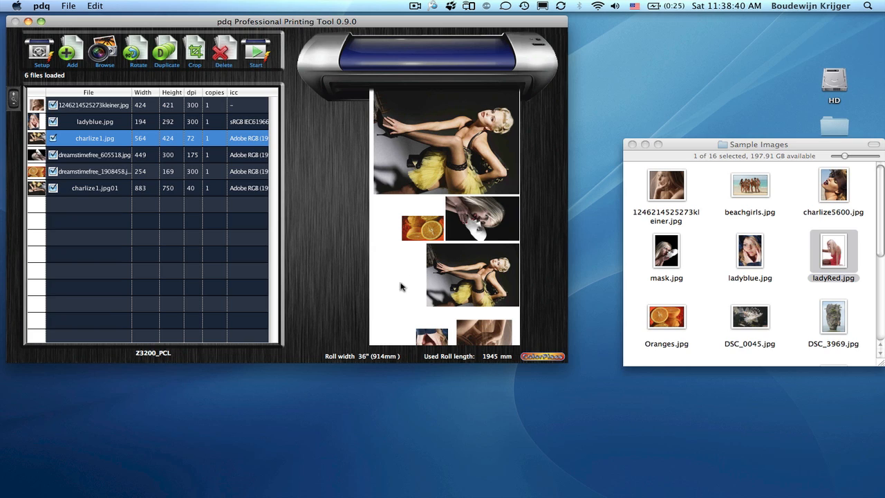
left_click(493, 218)
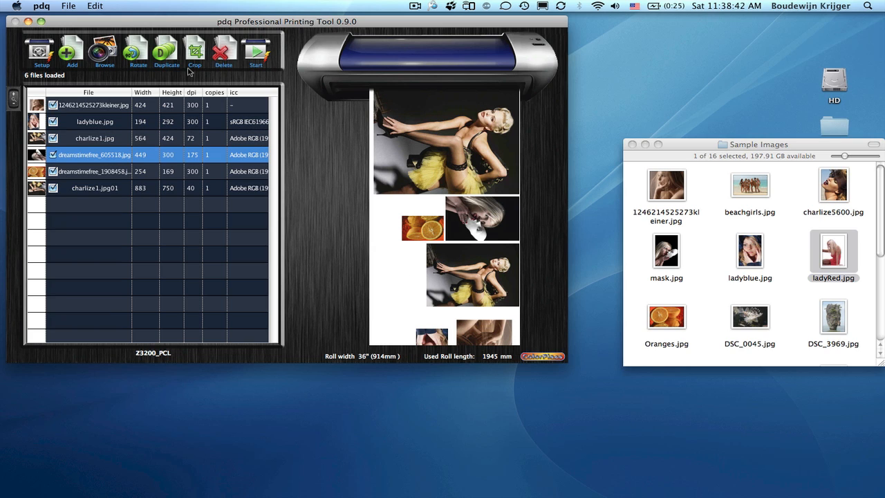
left_click(135, 54)
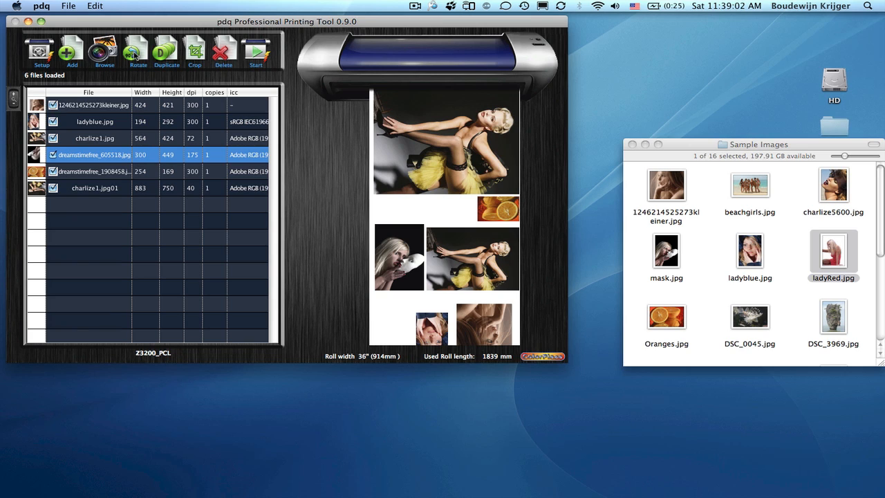
left_click(494, 215)
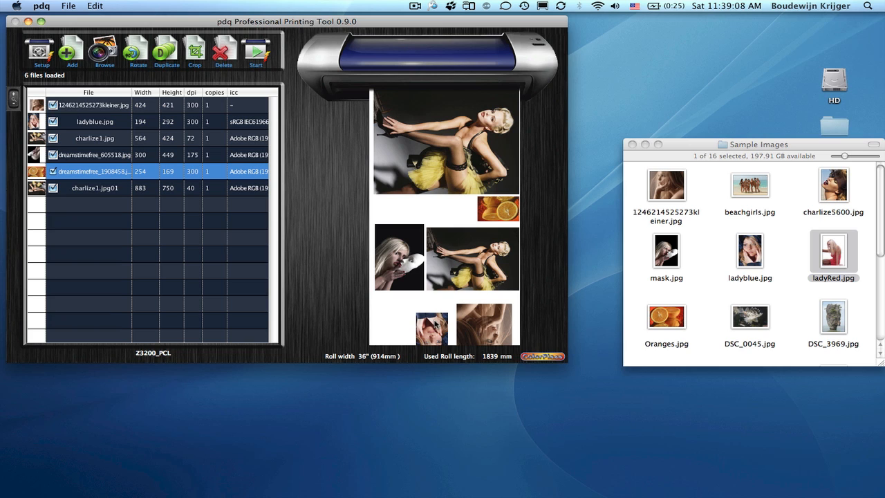
left_click_drag(93, 173, 89, 137)
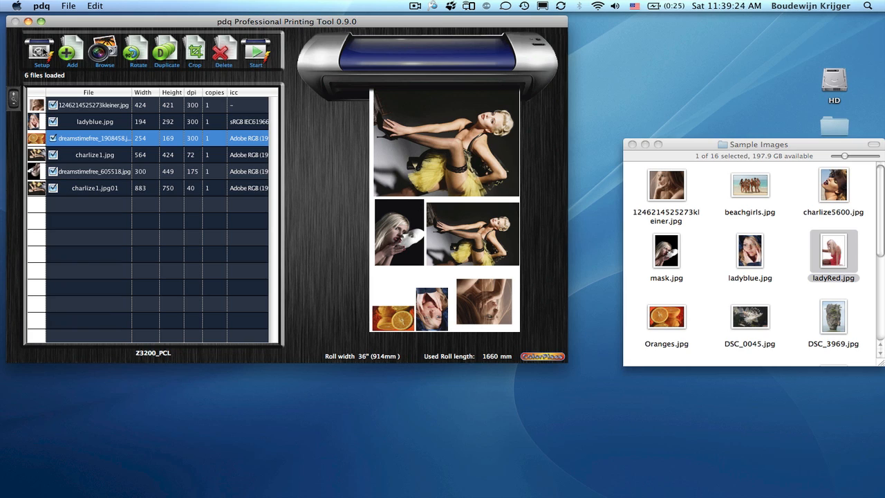
Step: Set the print quality to Best and the nest space to 5 mm in the printer setup
left_click(42, 51)
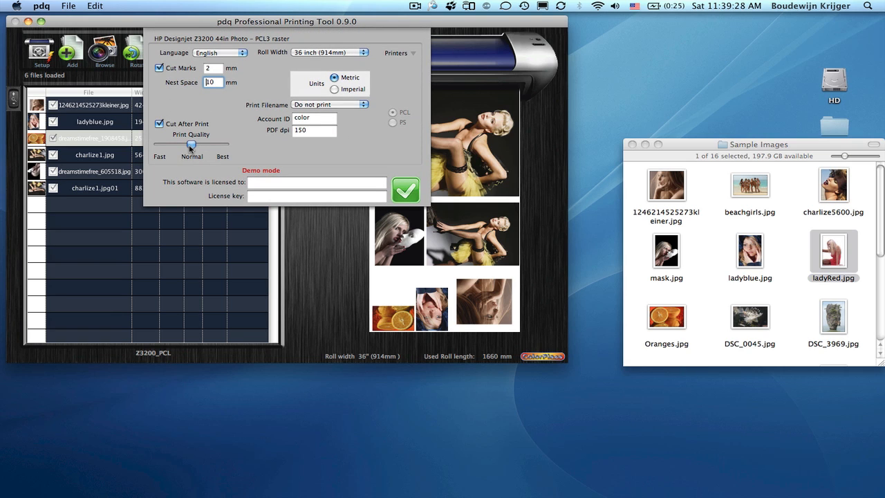
left_click_drag(191, 145, 222, 145)
type("5")
key("shift+Tab")
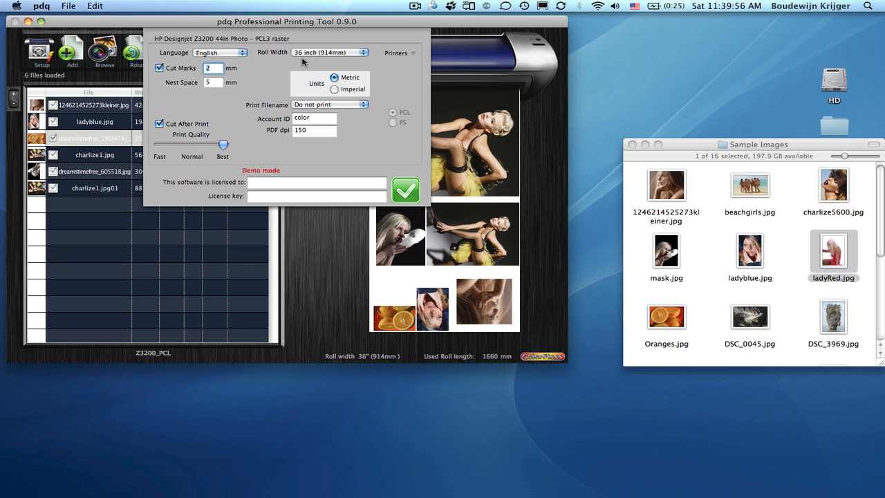
Step: Review the language and print filename choices, and switch the units to Imperial and back to Metric
left_click(228, 54)
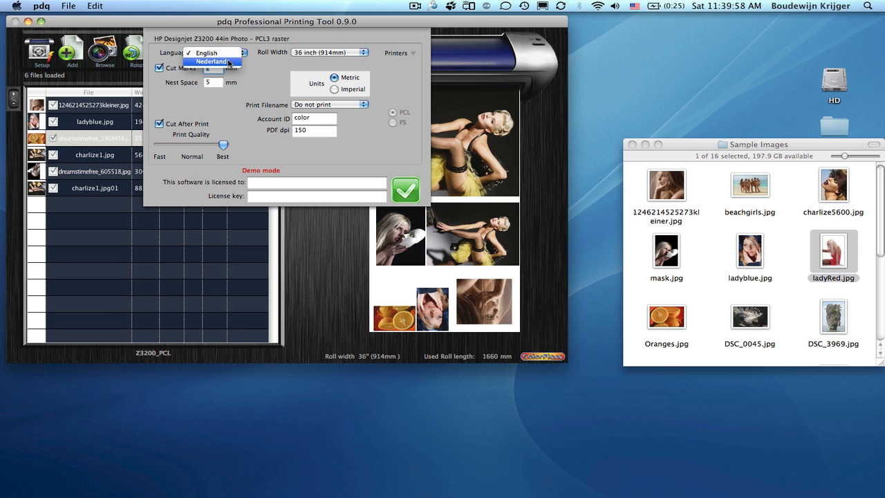
left_click(253, 84)
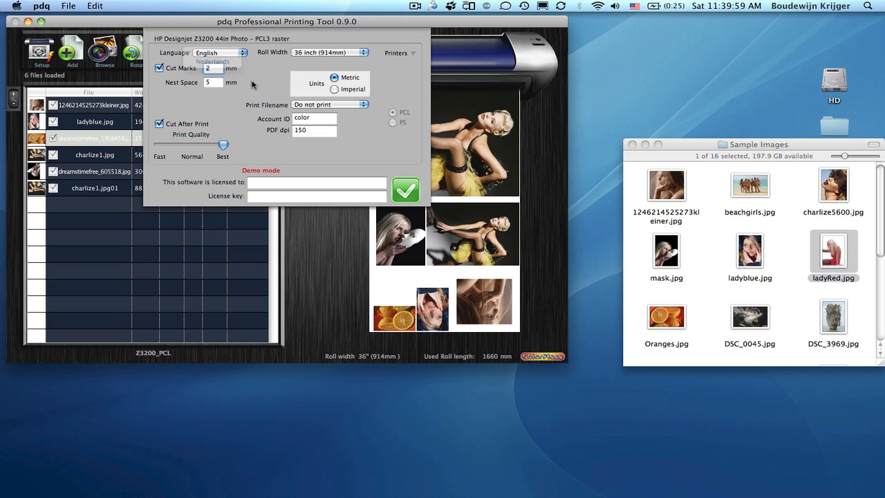
left_click(336, 89)
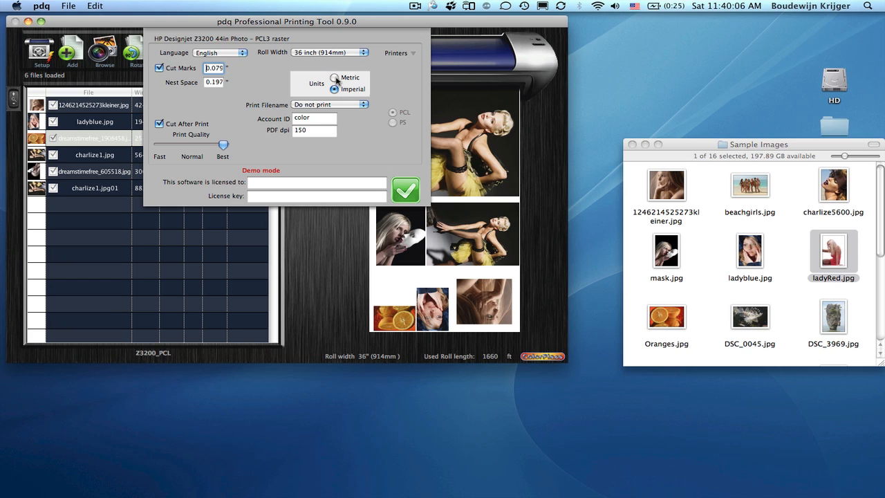
left_click(335, 78)
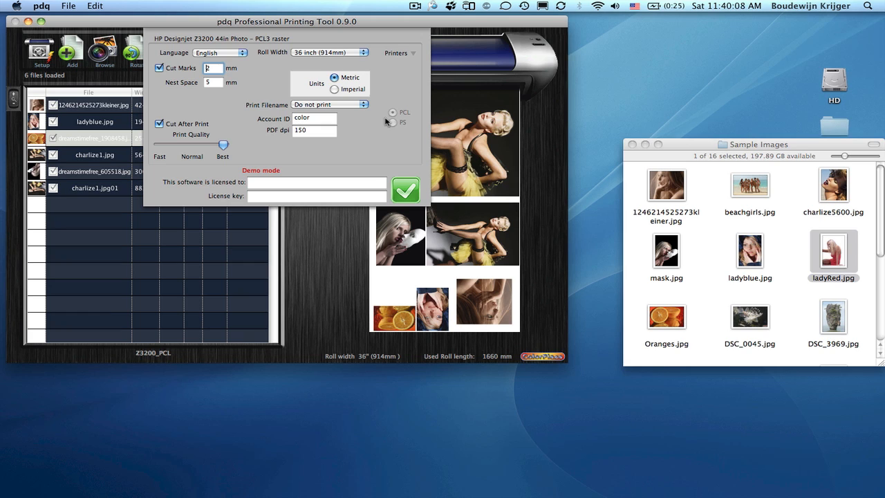
left_click(326, 105)
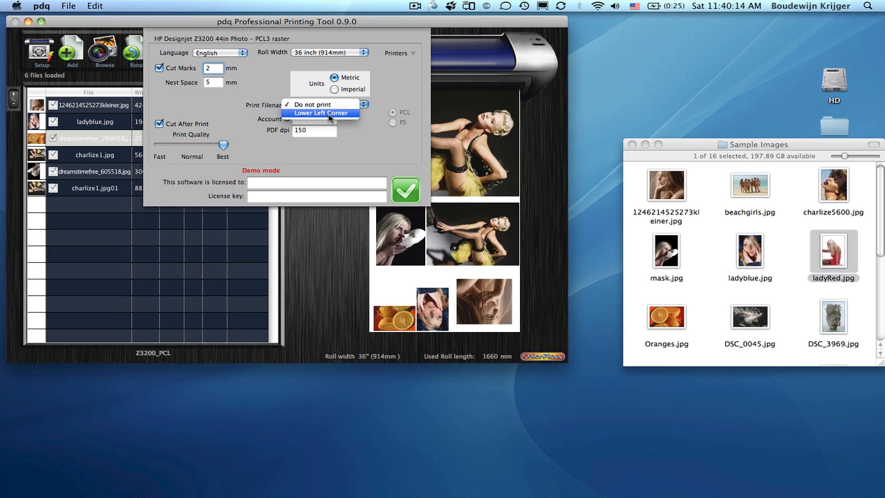
left_click(358, 137)
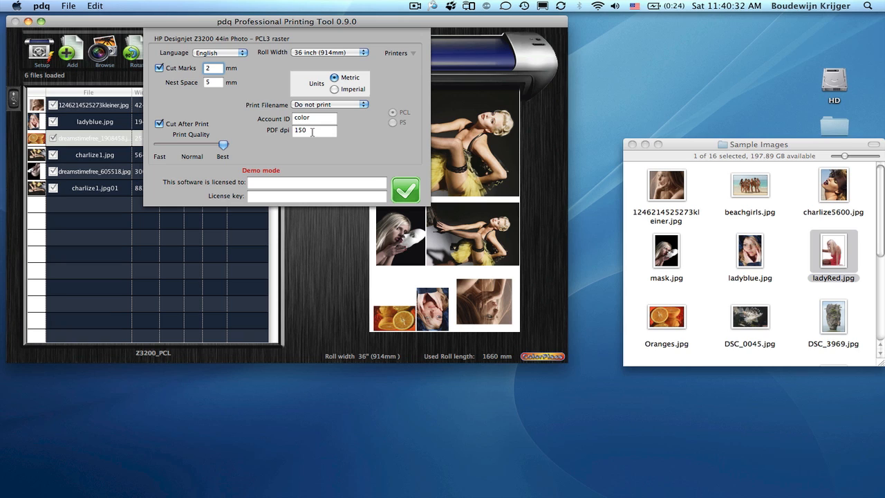
Step: Apply the printer setup and switch to Finder to expand the Sample Images window with its toolbar and sidebar
left_click(408, 196)
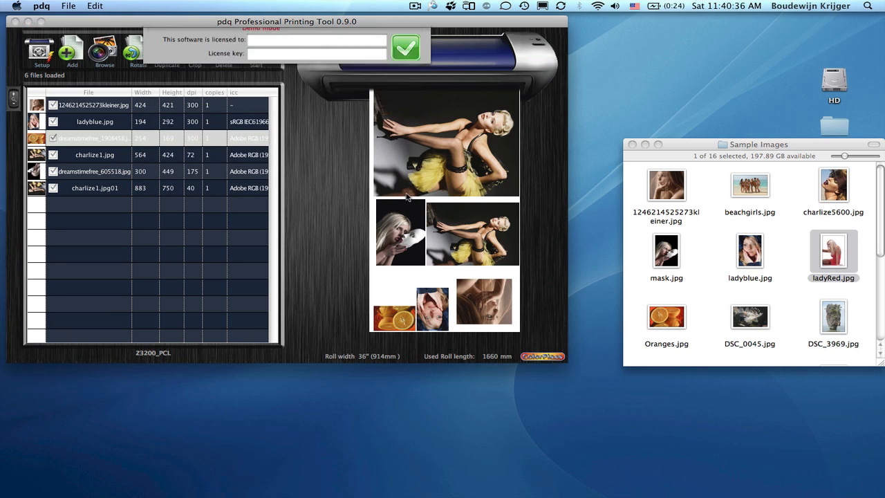
left_click(703, 145)
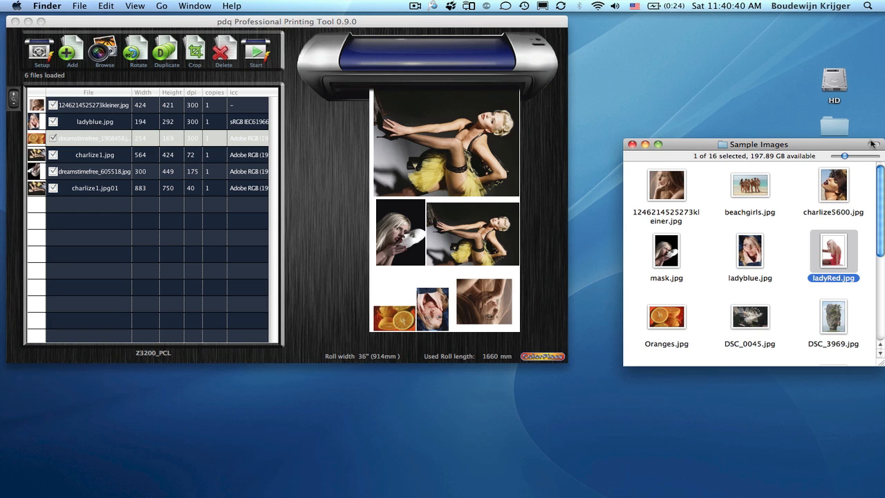
left_click(873, 144)
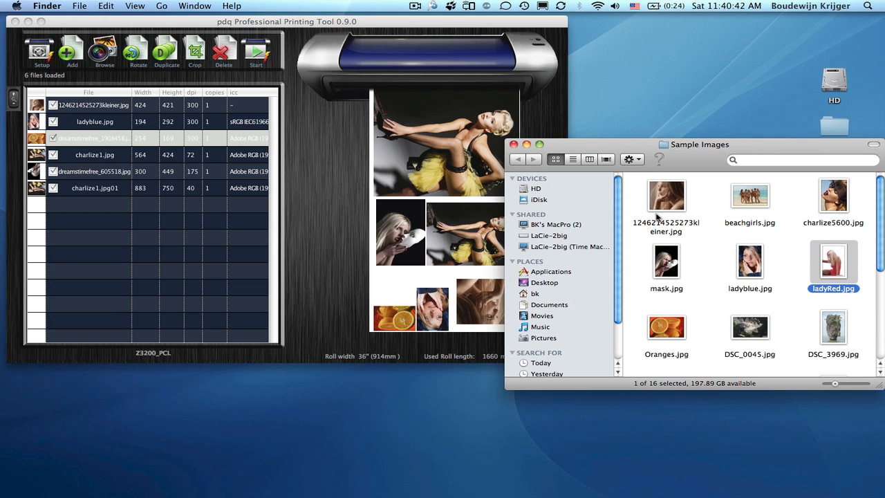
Step: Open the PDF folder inside Sample Images, show its contents as icons, and add 2plr.pdf to the pdq print layout
left_click(572, 159)
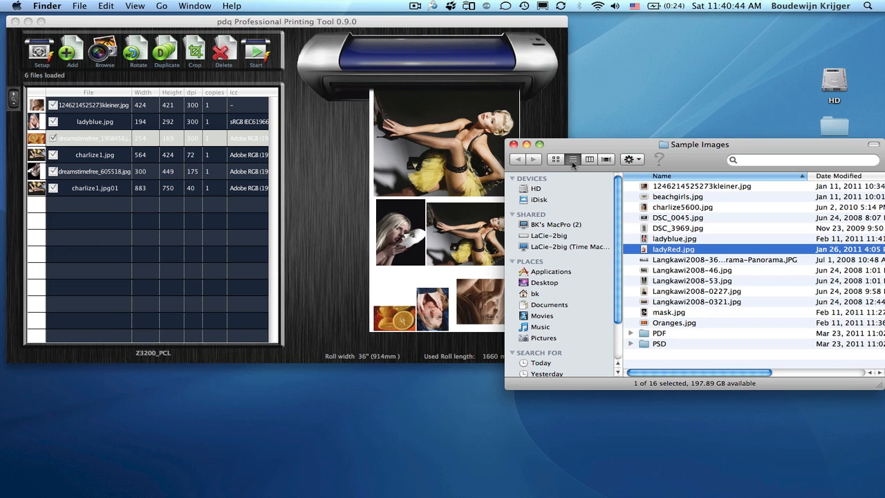
double_click(662, 334)
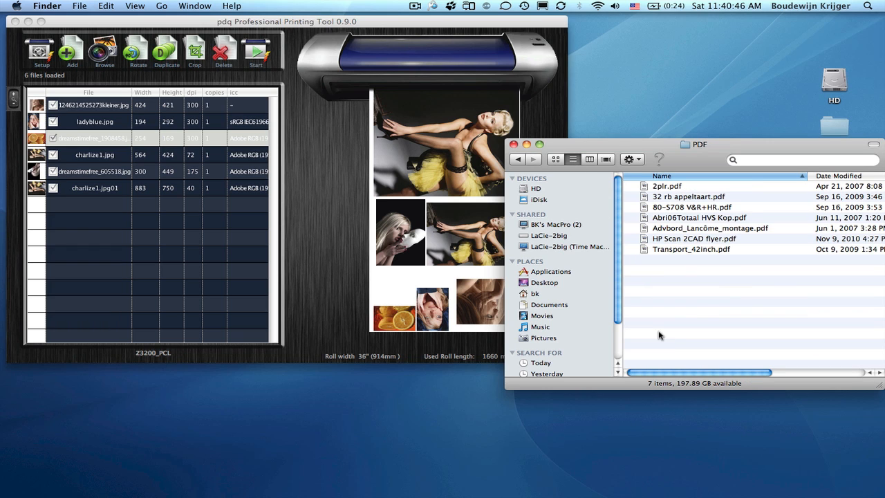
left_click(556, 159)
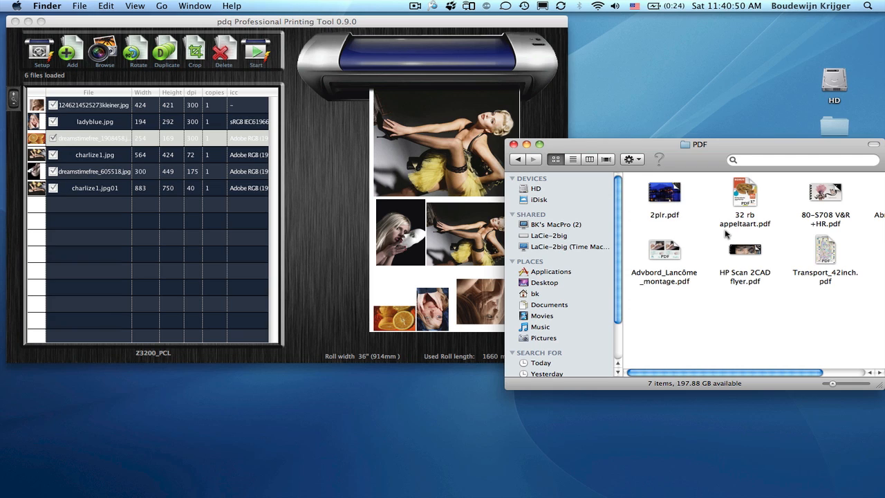
left_click_drag(661, 188, 412, 226)
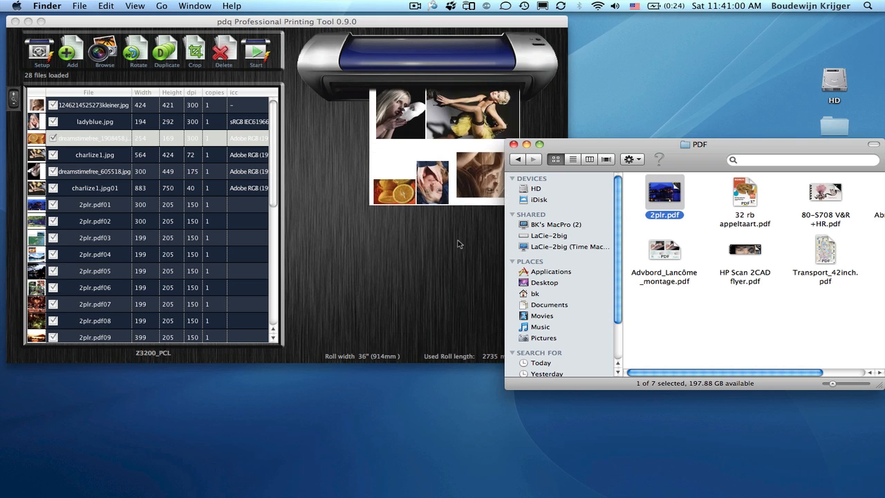
Step: Switch to pdq Professional Printing Tool, check the nested layout along the roll, and start printing it
left_click(341, 239)
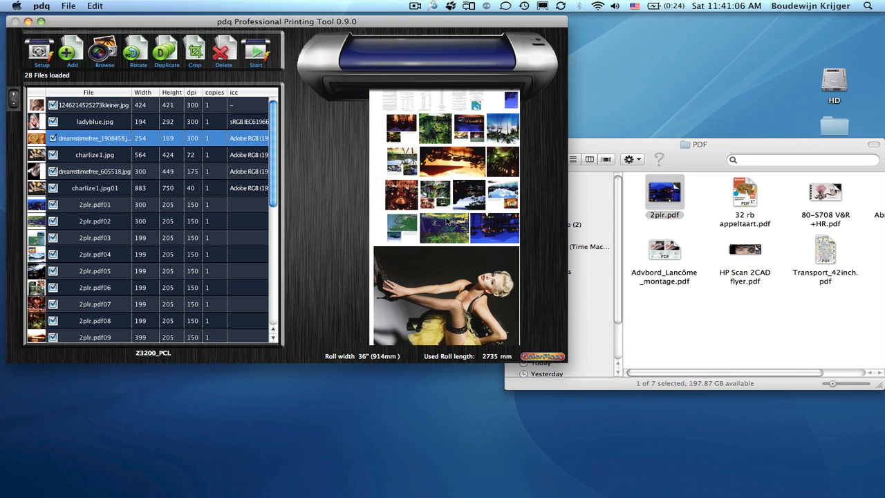
scroll(444, 201, "down", 5)
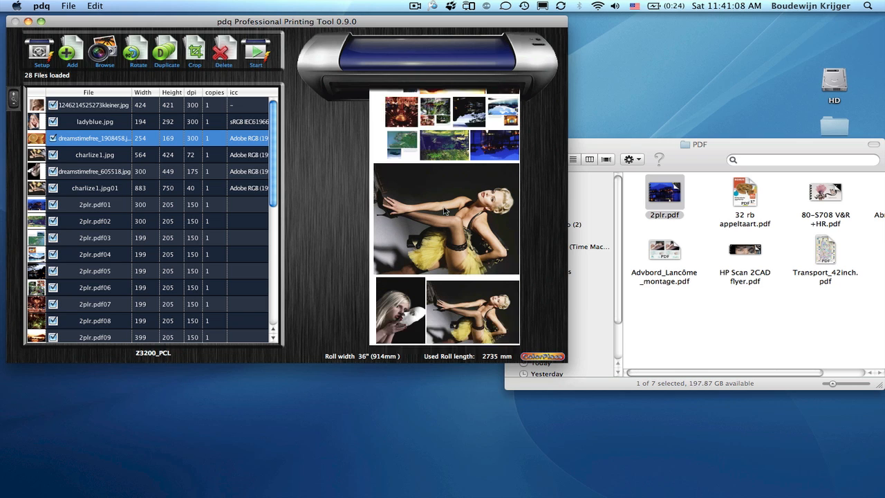
scroll(442, 208, "up", 5)
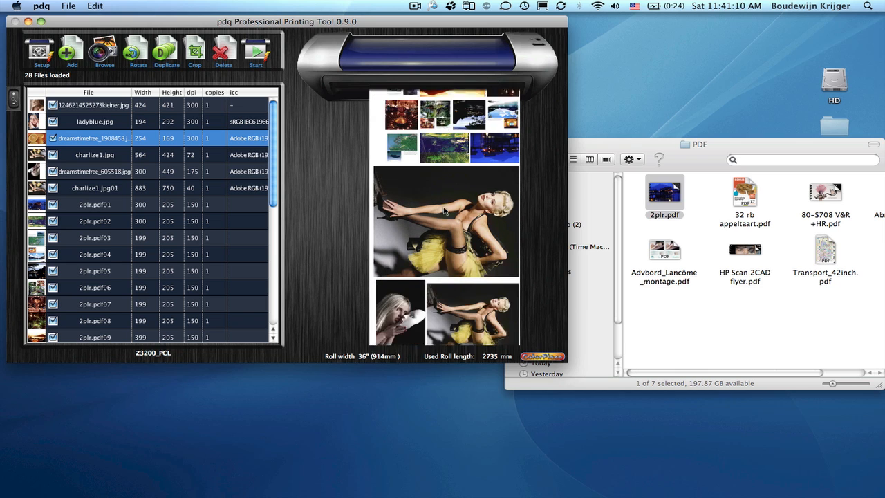
scroll(422, 194, "down", 4)
left_click(258, 54)
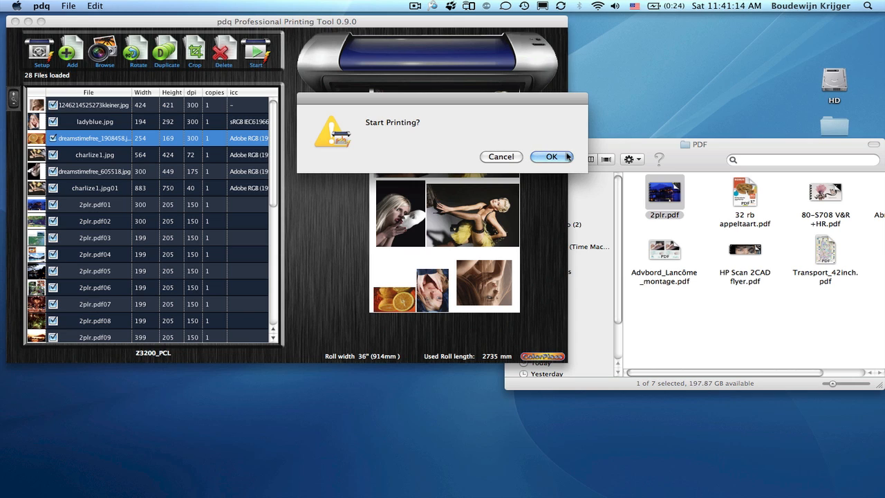
left_click(553, 157)
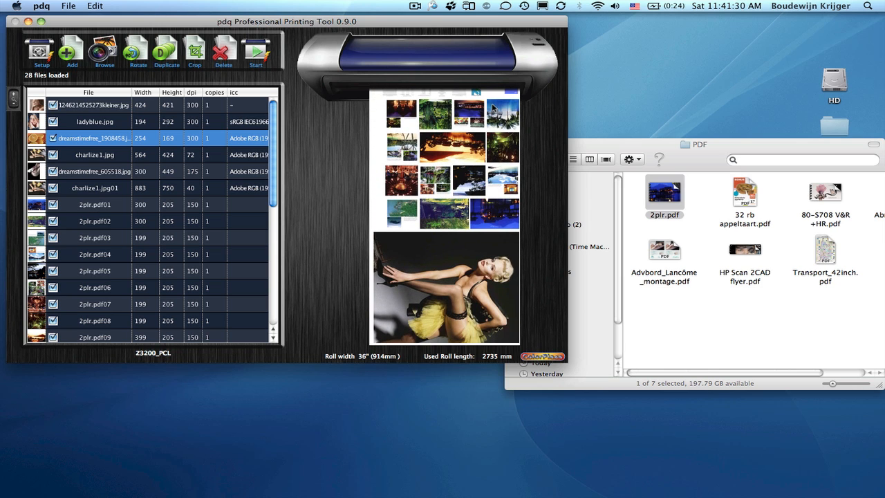
Step: Switch to the Z3200_PCL print queue to view the submitted jobs
mouse_move(559, 491)
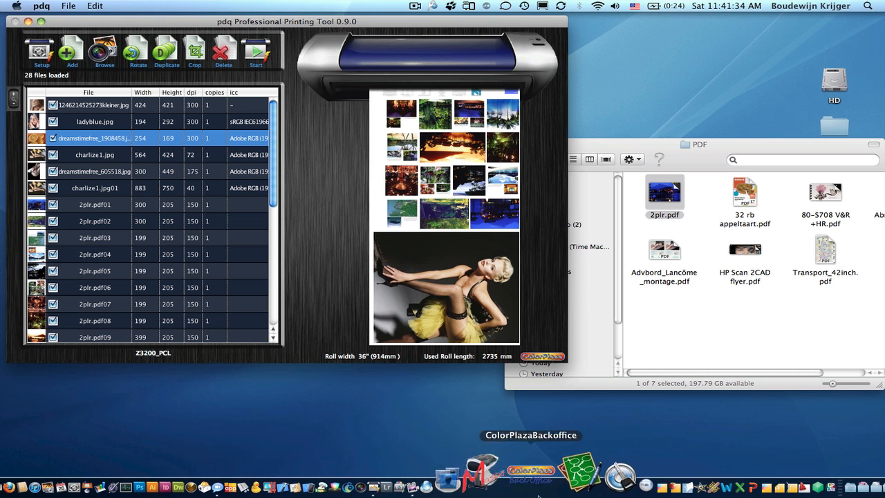
left_click(478, 488)
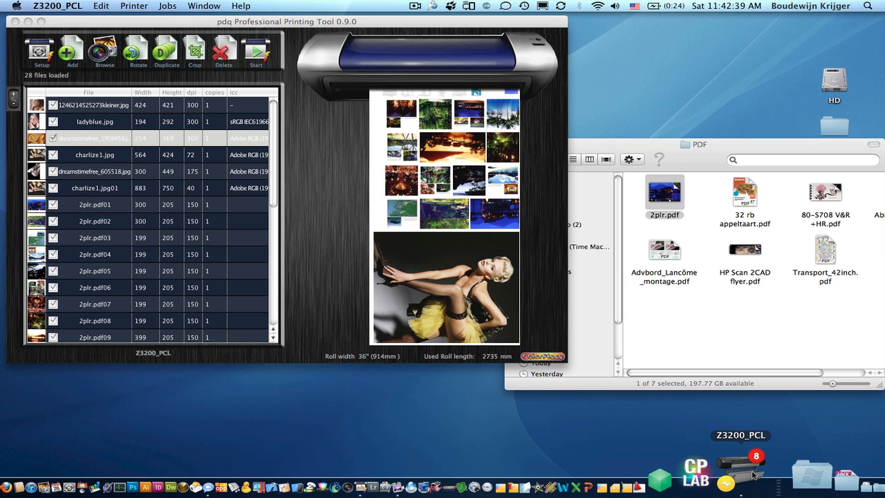
left_click(753, 474)
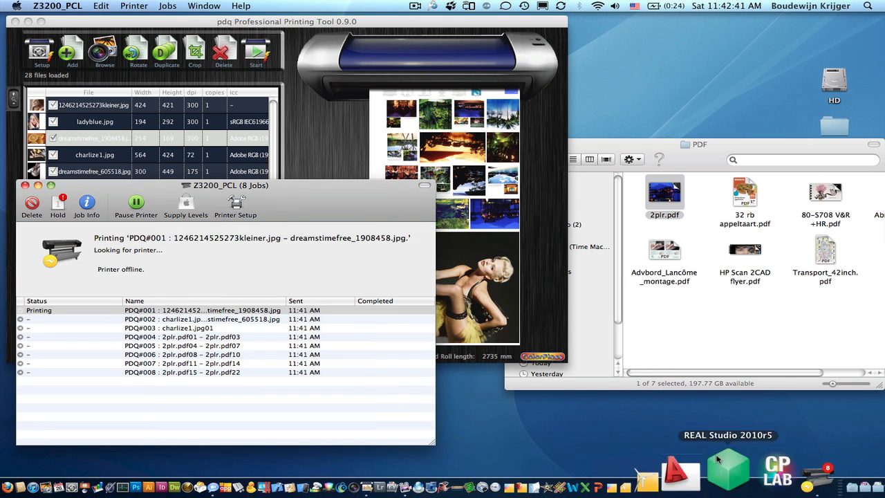
Step: Preview the queued job PDQ#003 : charlize1.jpg01, and close the preview and the print queue
left_click(201, 332)
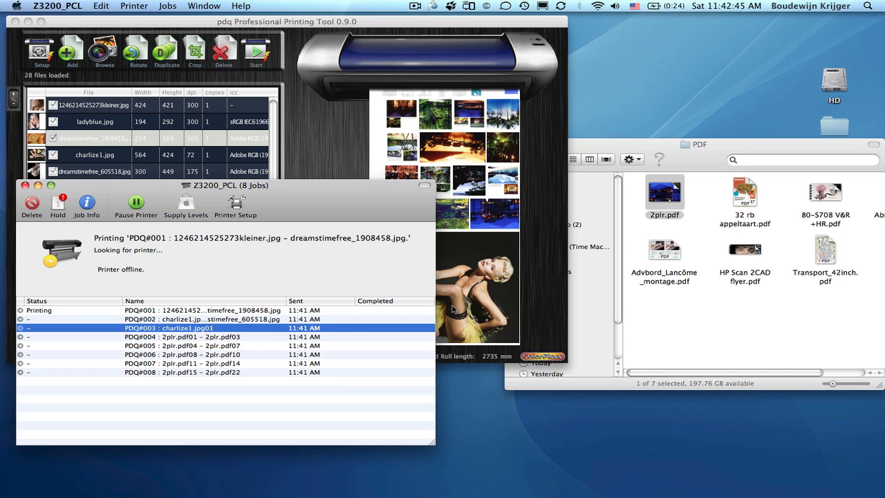
double_click(198, 329)
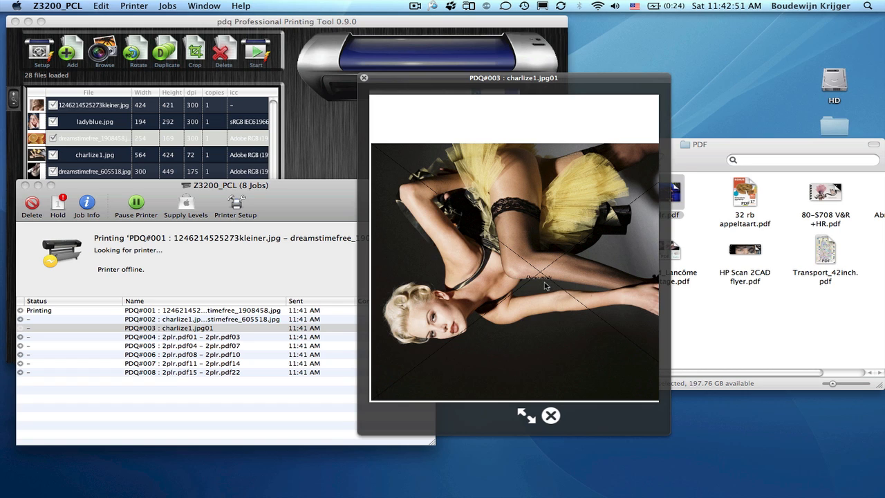
left_click(364, 78)
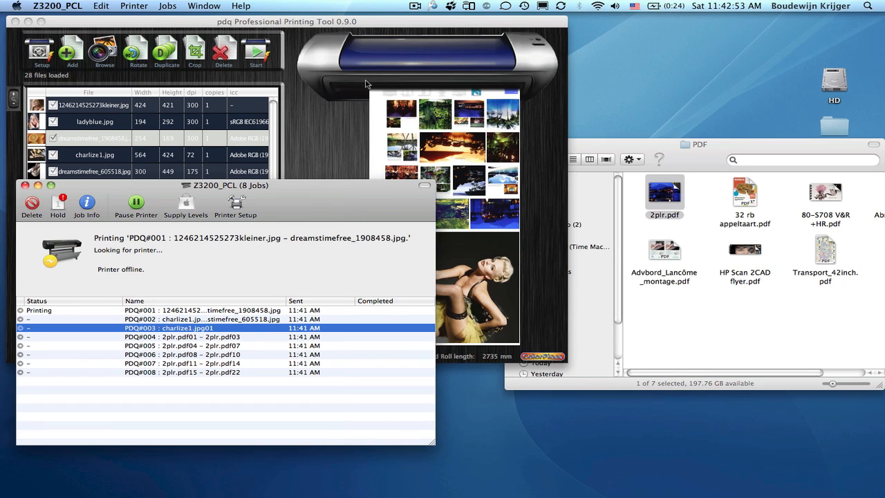
left_click(26, 186)
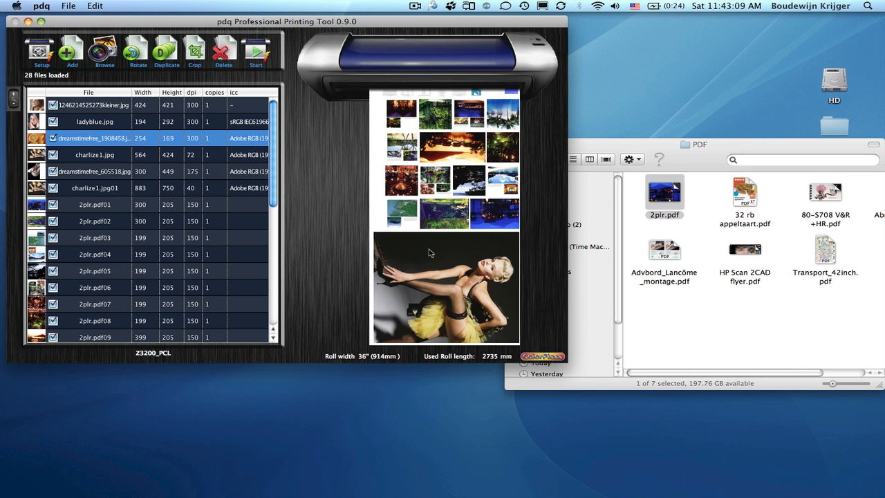